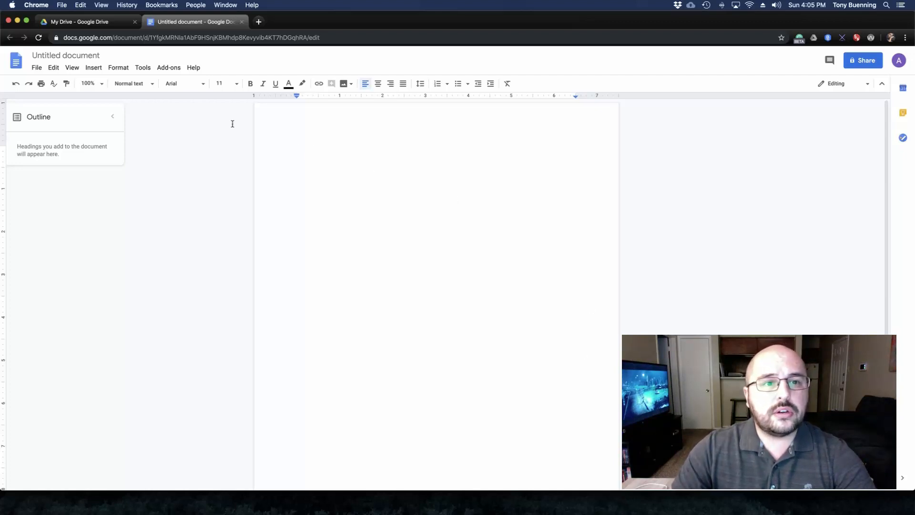
# - Set the blank document's font to Times New Roman at size 12
pyautogui.click(203, 85)
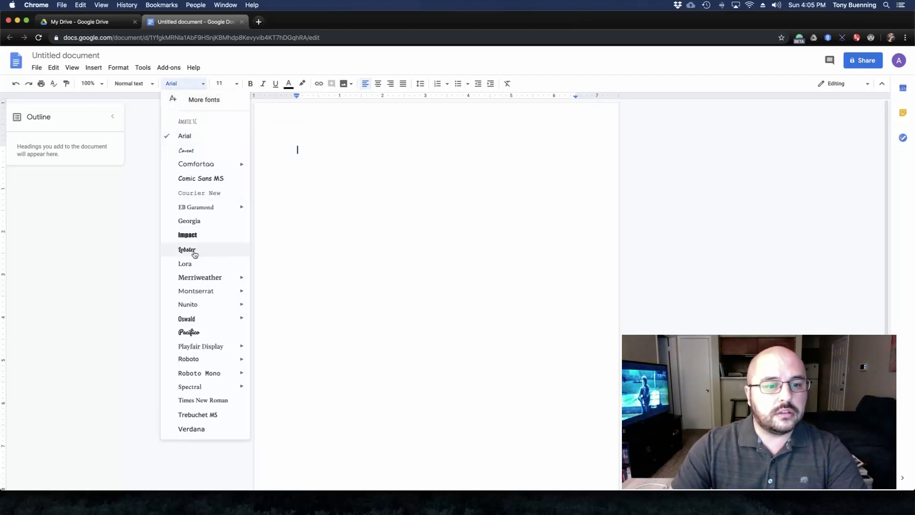
pyautogui.click(203, 402)
pyautogui.click(236, 85)
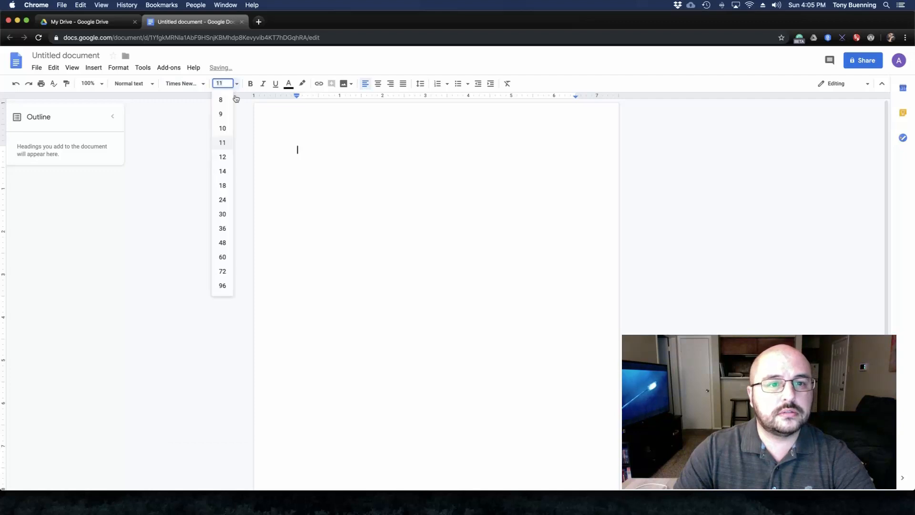
pyautogui.click(222, 158)
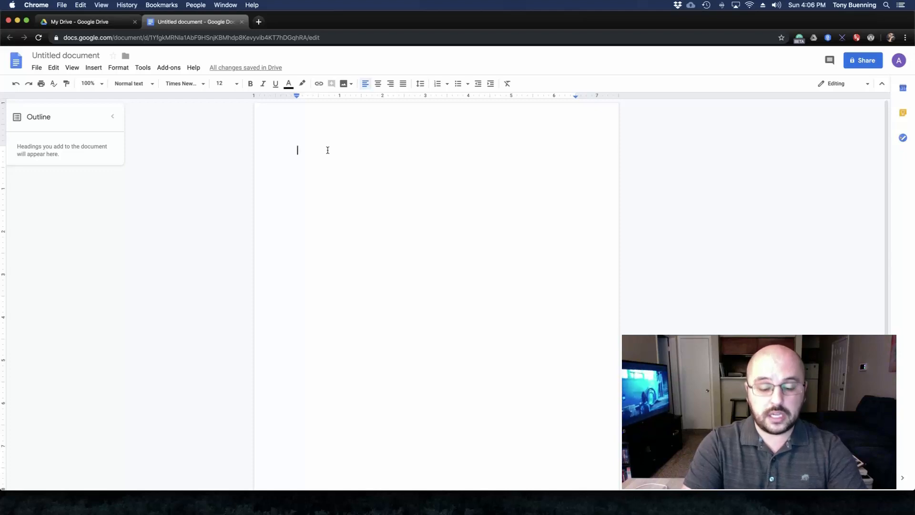
# - Type the writer's full name, then the instructor's name starting with 'Prof.', collapsing the outline panel
pyautogui.write('Tony Buenning')
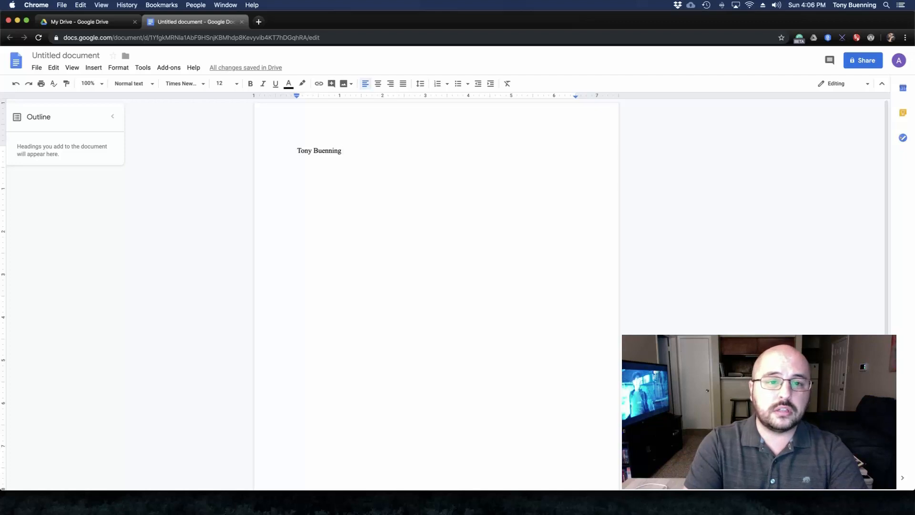
pyautogui.press('Return')
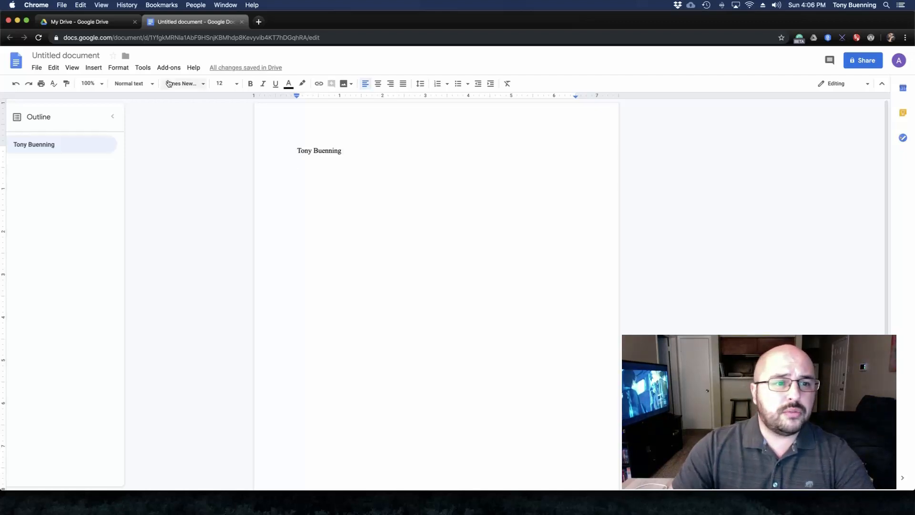
pyautogui.click(117, 118)
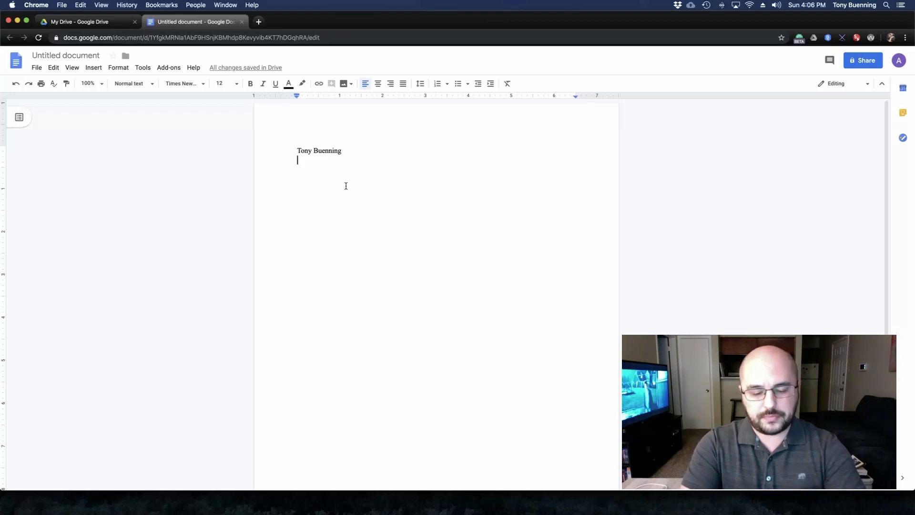
pyautogui.press('Return')
pyautogui.write('Prof')
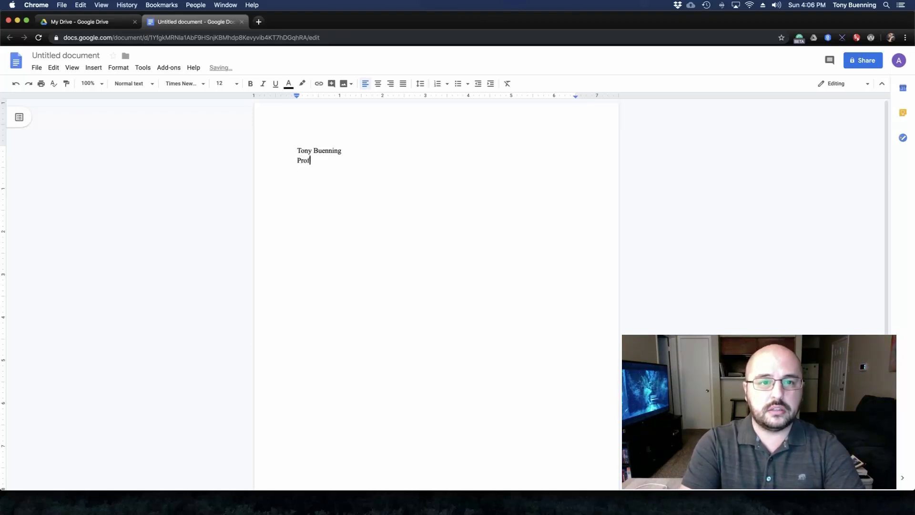
pyautogui.write('. Buenning')
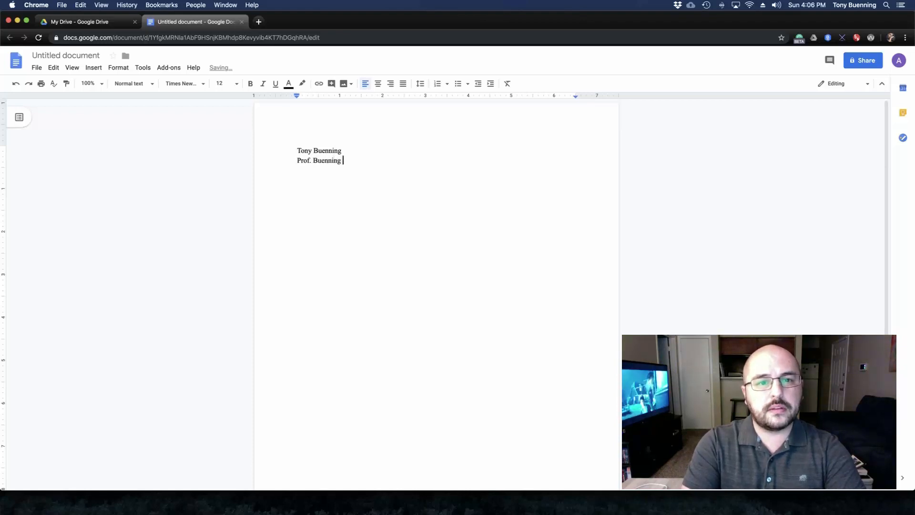
pyautogui.press('Return')
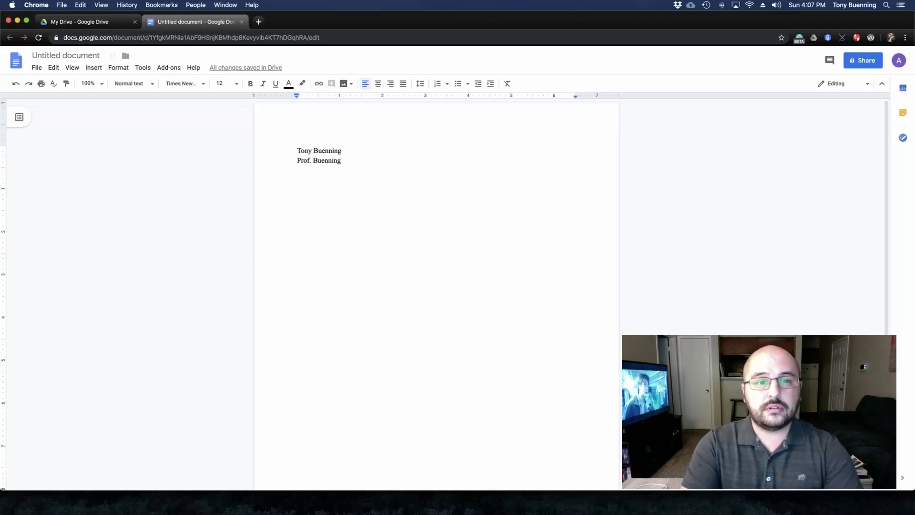
# - Add 'ENGL 2322' and '8 December 2019' as the next two heading lines
pyautogui.write('ENGL ')
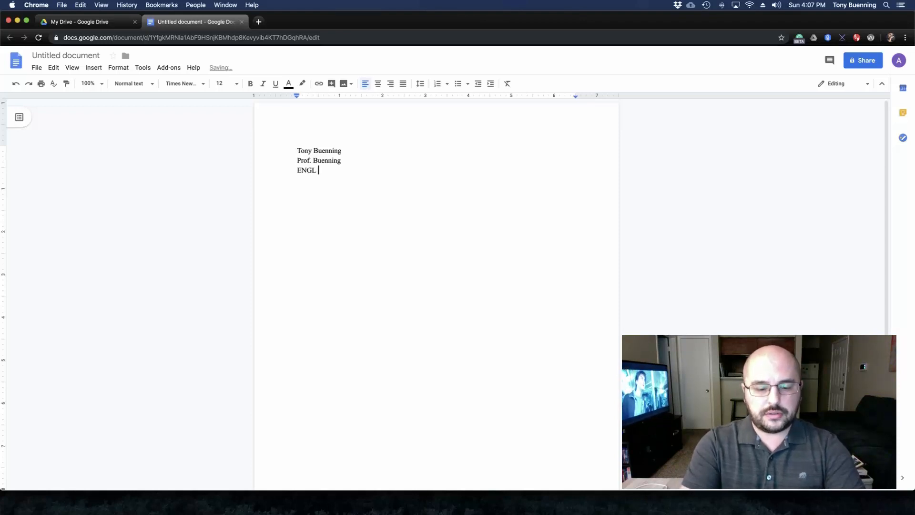
pyautogui.write('2322')
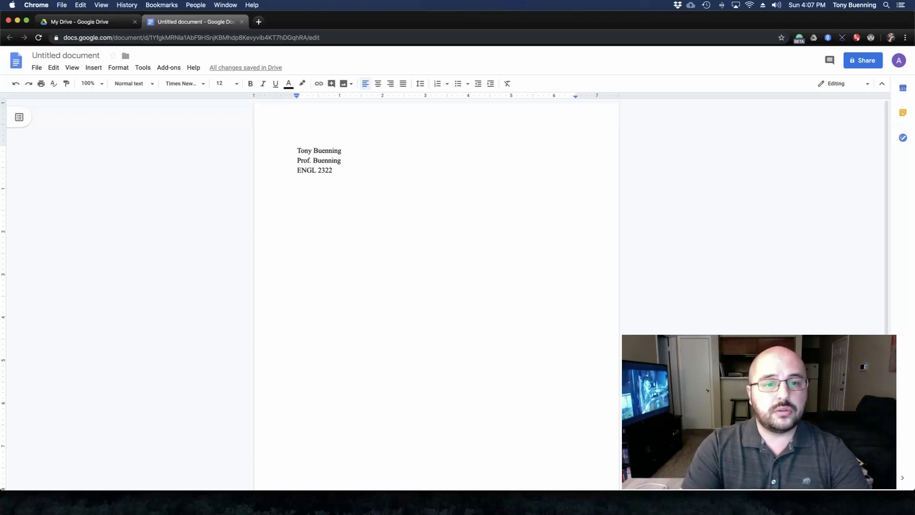
pyautogui.press('Return')
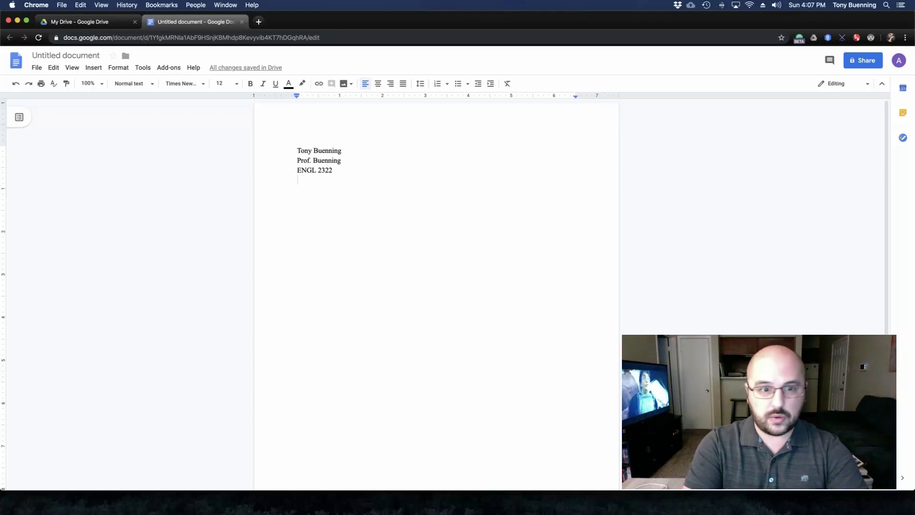
pyautogui.write('8')
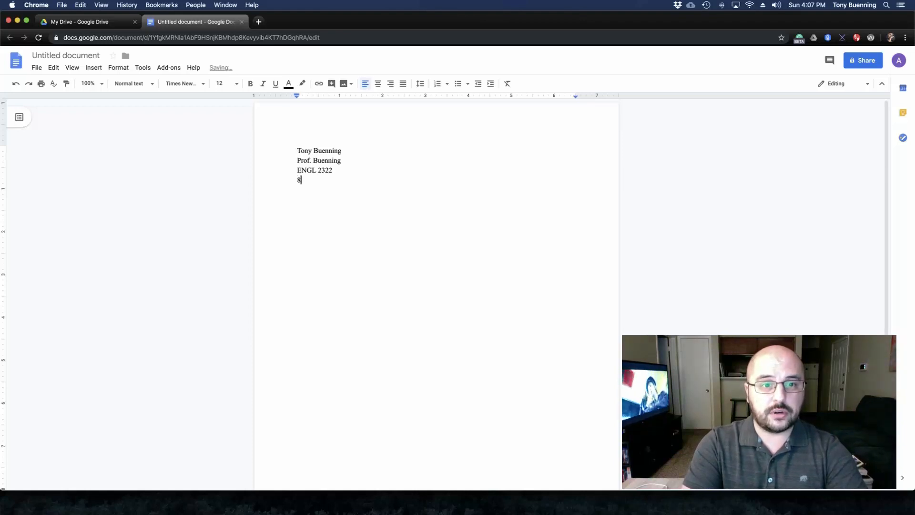
pyautogui.write(' December')
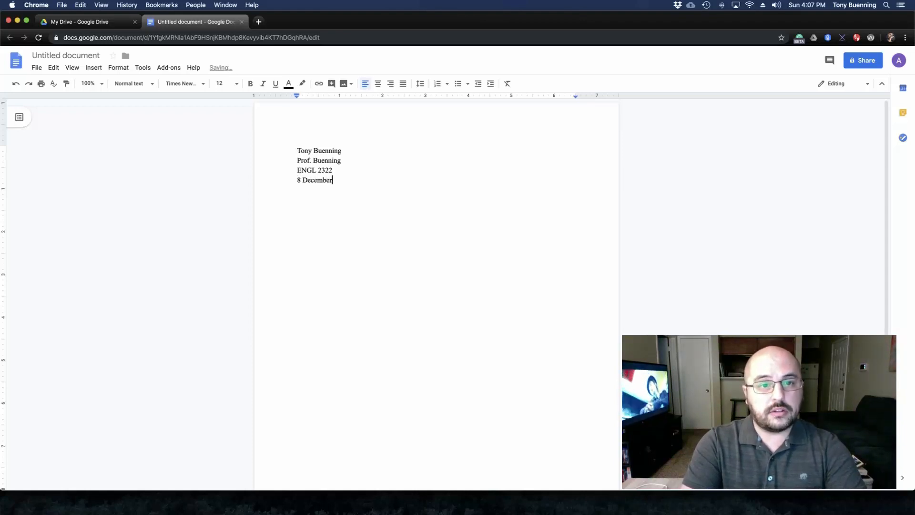
pyautogui.write(' 2019')
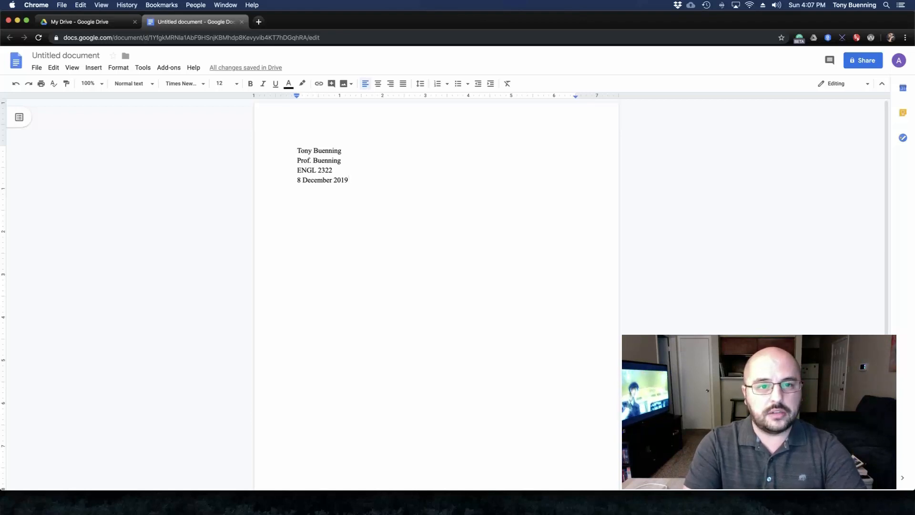
pyautogui.press('Return')
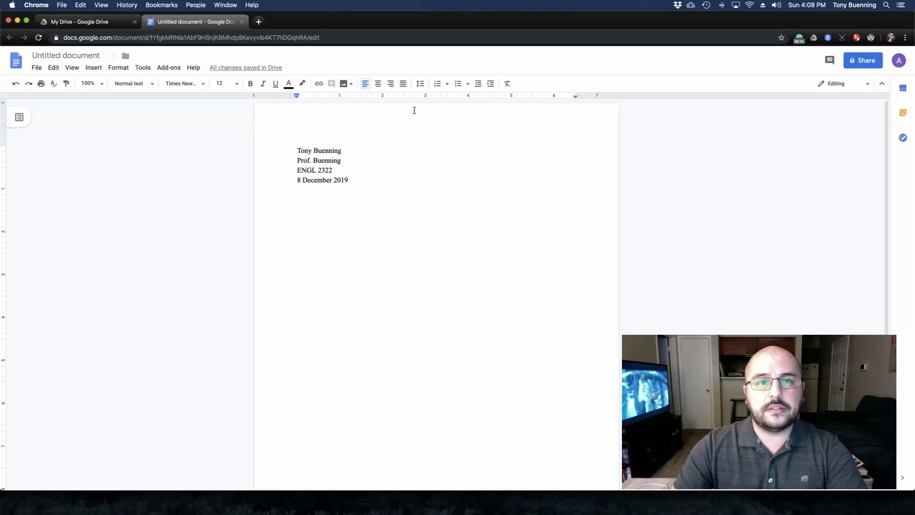
# - Add a centred 'Title of the Essay' line, then return the next line to left alignment
pyautogui.click(378, 84)
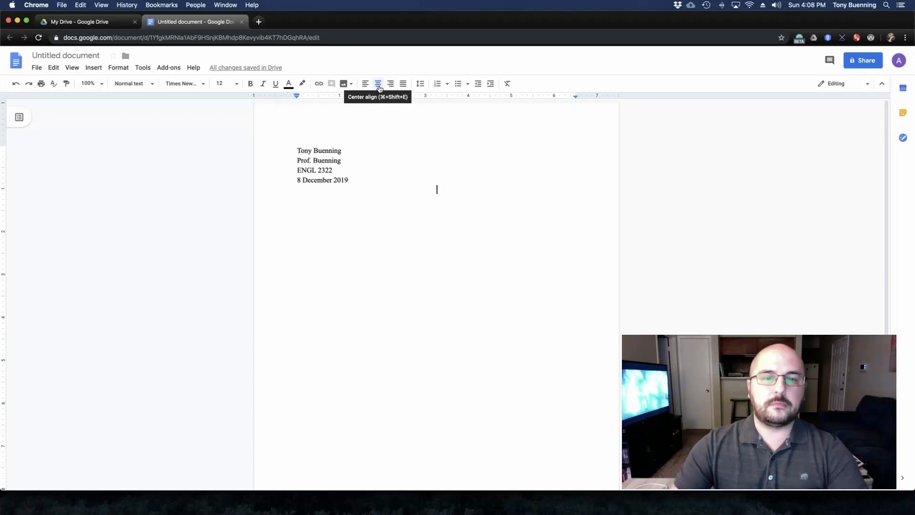
pyautogui.write('T')
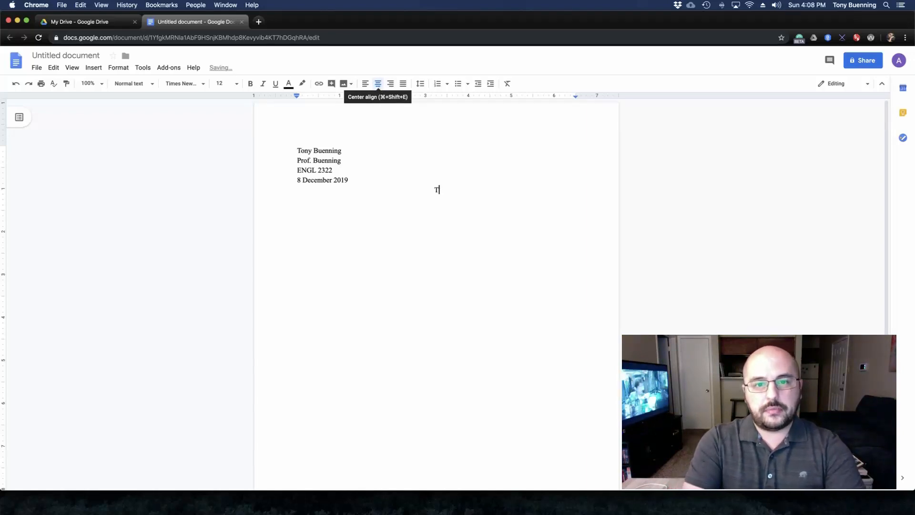
pyautogui.write('itle of the Essay')
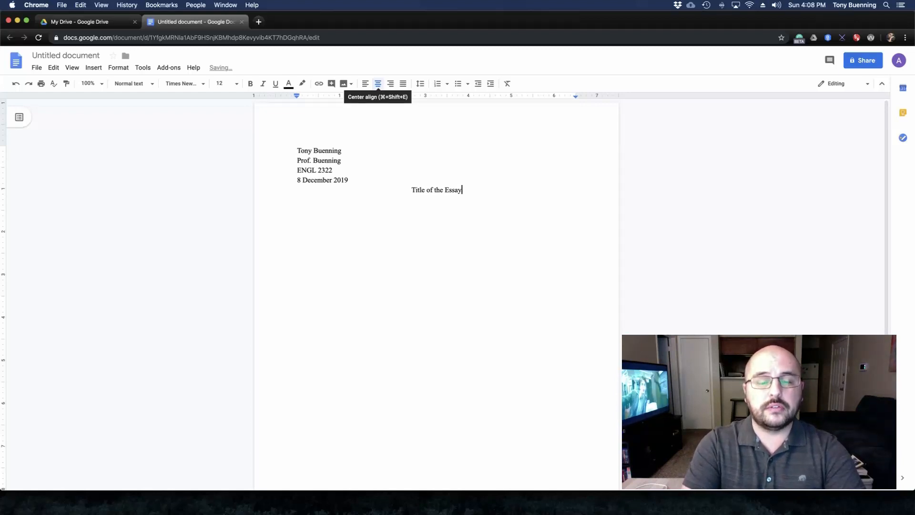
pyautogui.press('Return')
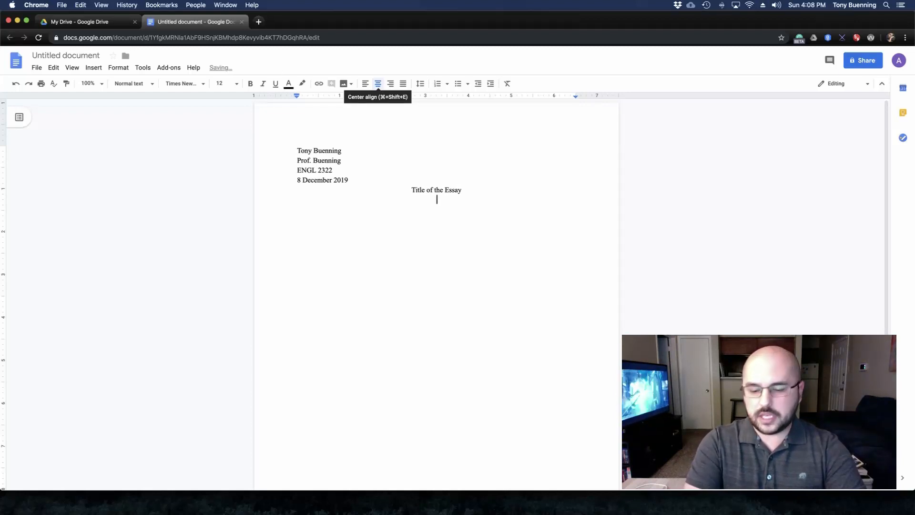
pyautogui.press('super+shift+l')
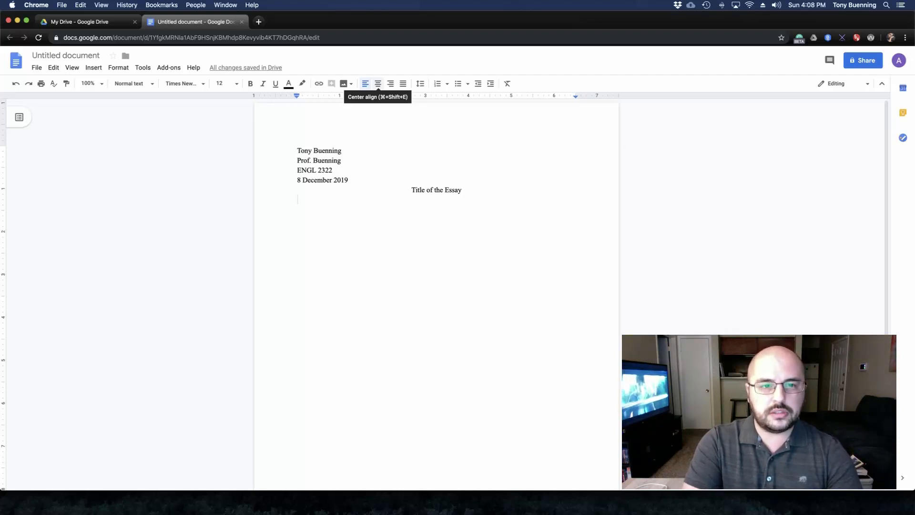
# - Write an indented body line reading 'Start essay here.'
pyautogui.press('Tab')
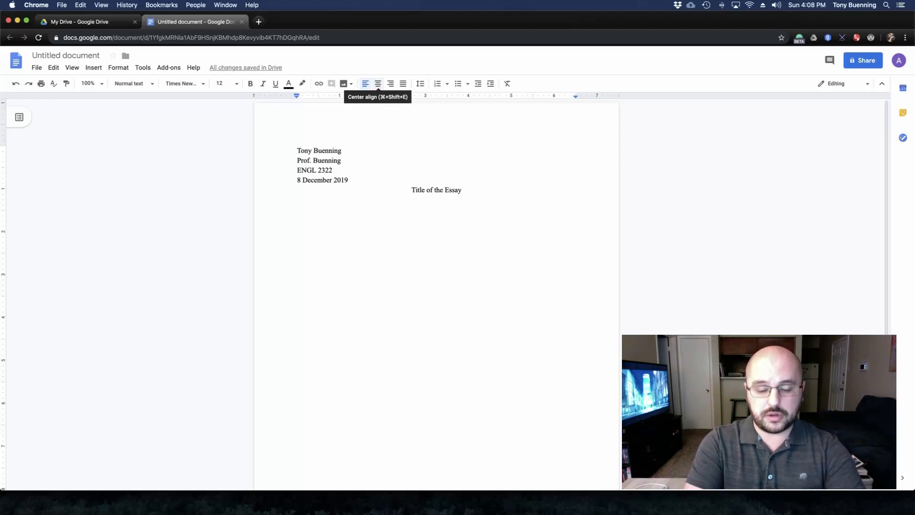
pyautogui.write('Start')
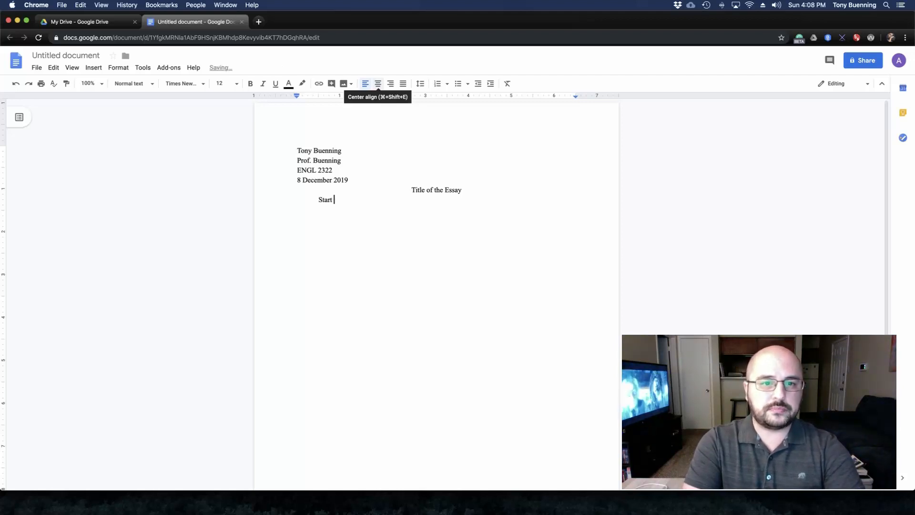
pyautogui.write(' your essay here.')
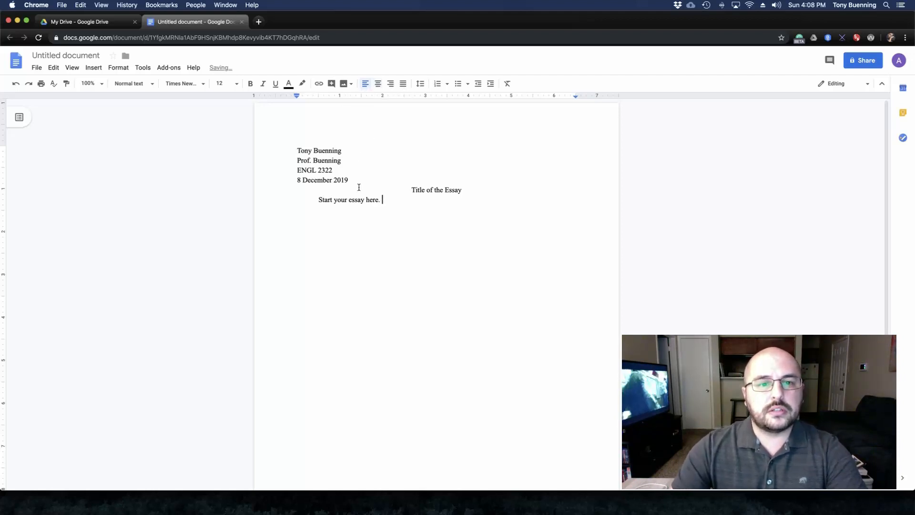
pyautogui.doubleClick(340, 200)
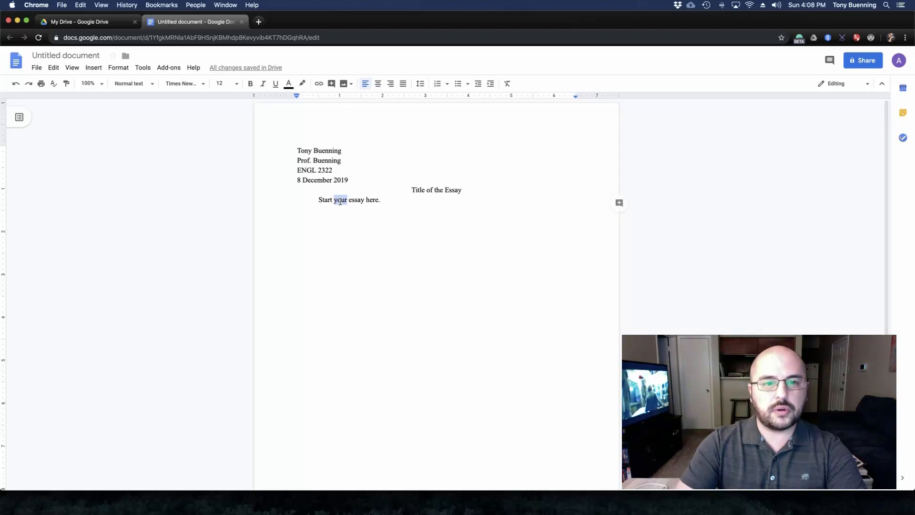
pyautogui.press('BackSpace')
pyautogui.doubleClick(373, 203)
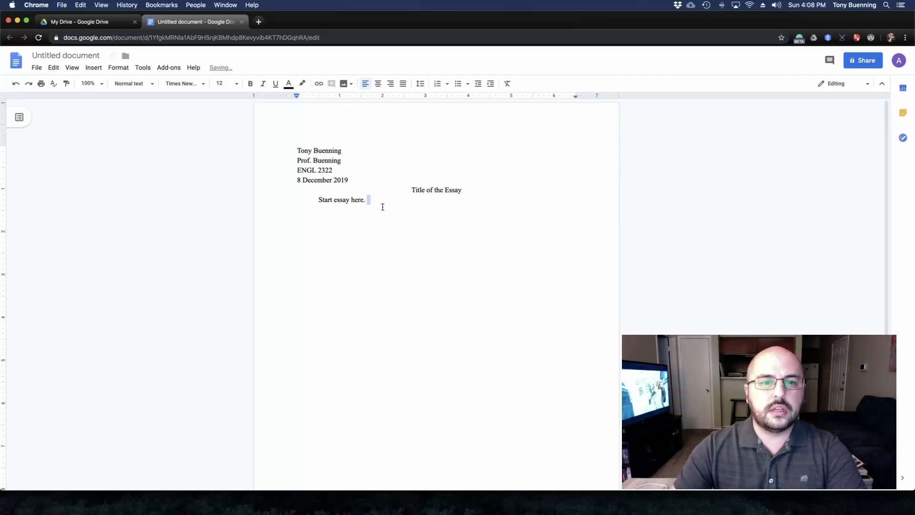
pyautogui.click(368, 199)
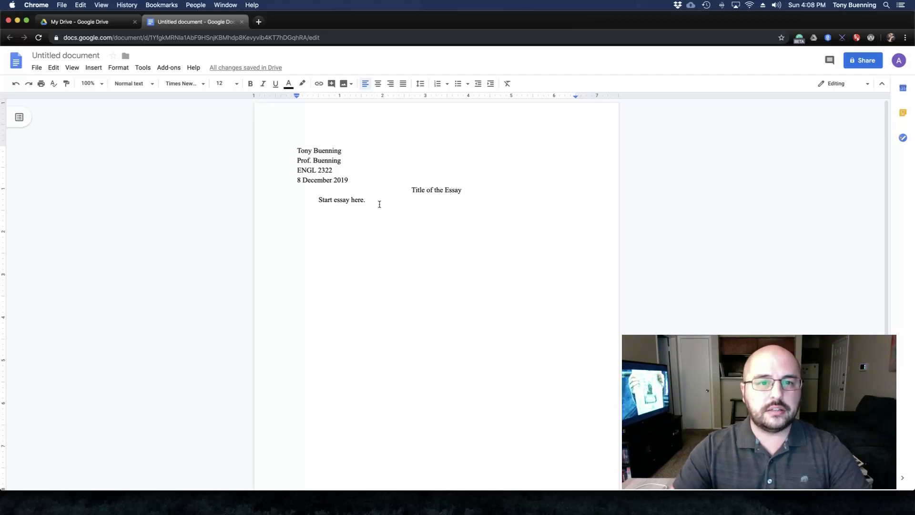
# - Select all the document text and make it double-spaced
pyautogui.moveTo(379, 204); pyautogui.dragTo(296, 148)
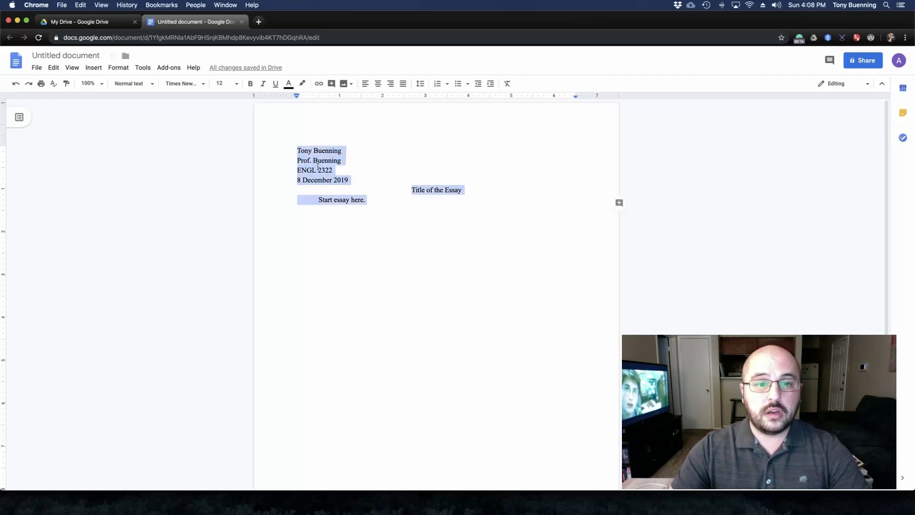
pyautogui.click(401, 206)
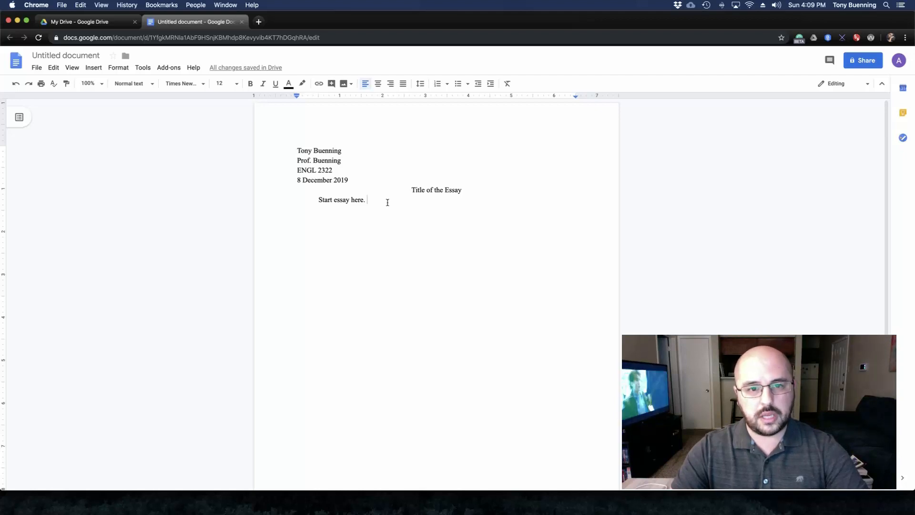
pyautogui.press('super+a')
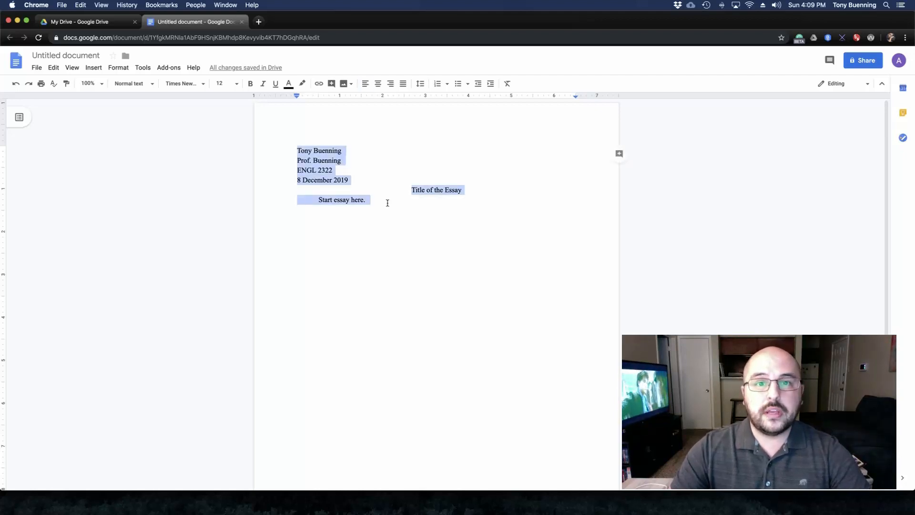
pyautogui.click(421, 85)
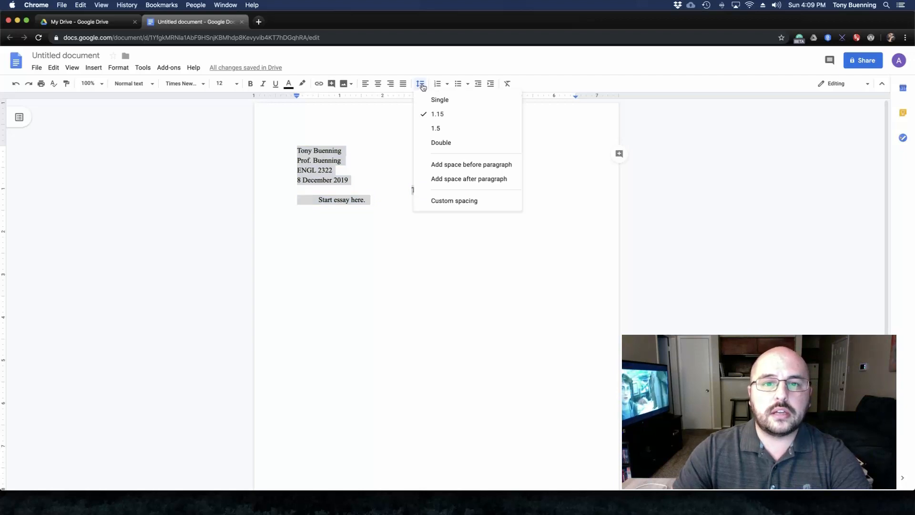
pyautogui.click(441, 143)
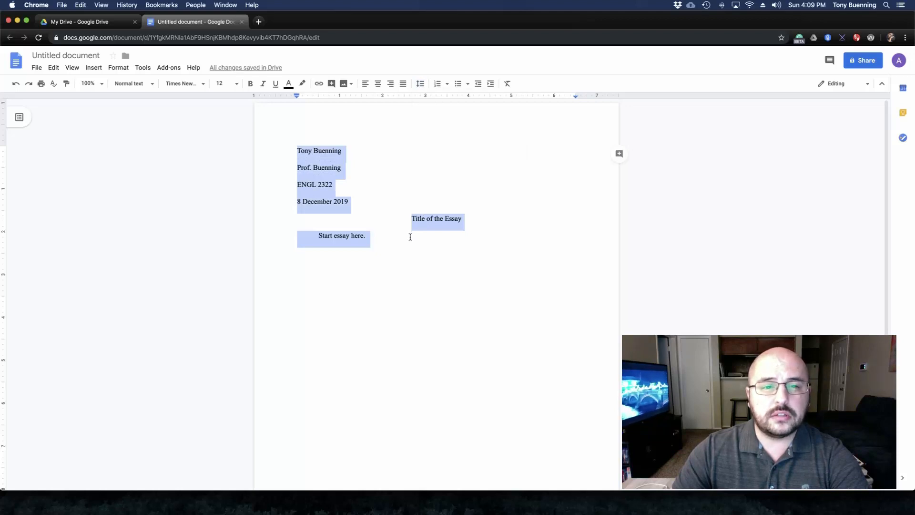
# - Set custom paragraph spacing to 0 pt before and 0 pt after
pyautogui.click(421, 84)
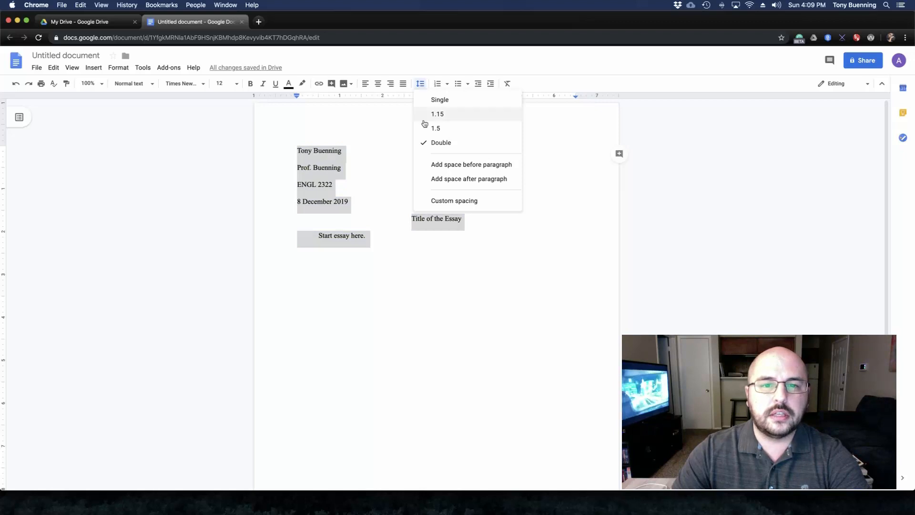
pyautogui.click(444, 202)
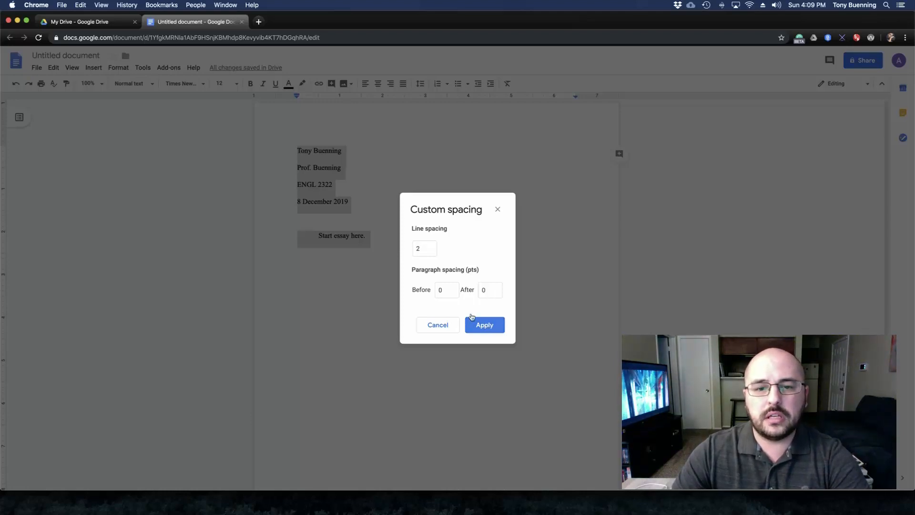
pyautogui.click(479, 326)
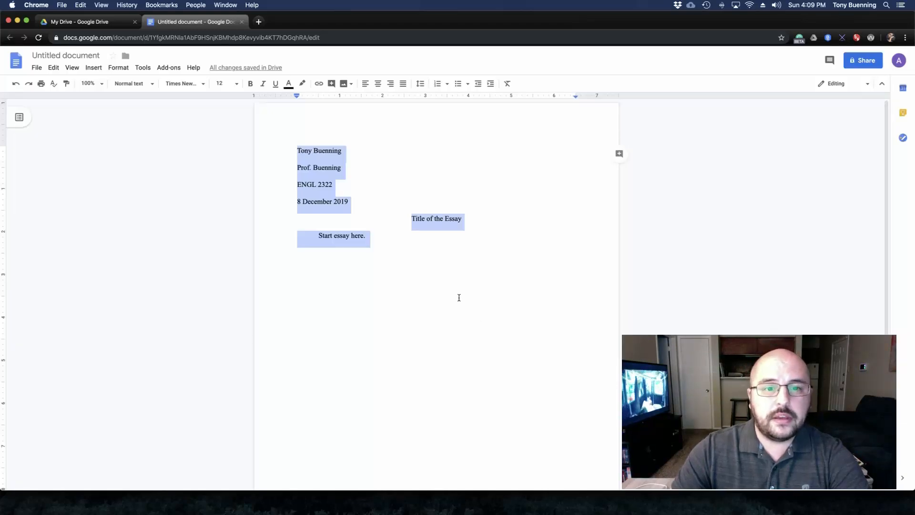
pyautogui.click(375, 233)
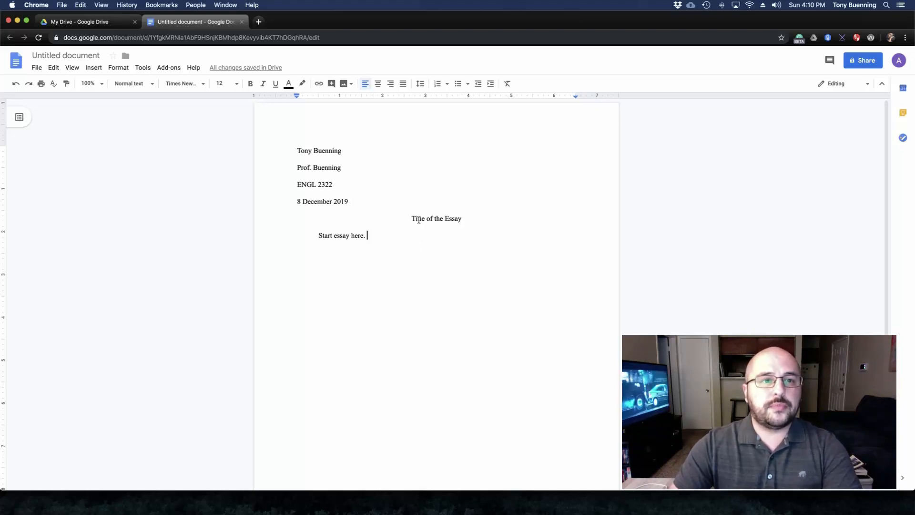
# - Insert a top-right page number header and type the writer's surname before it
pyautogui.click(98, 71)
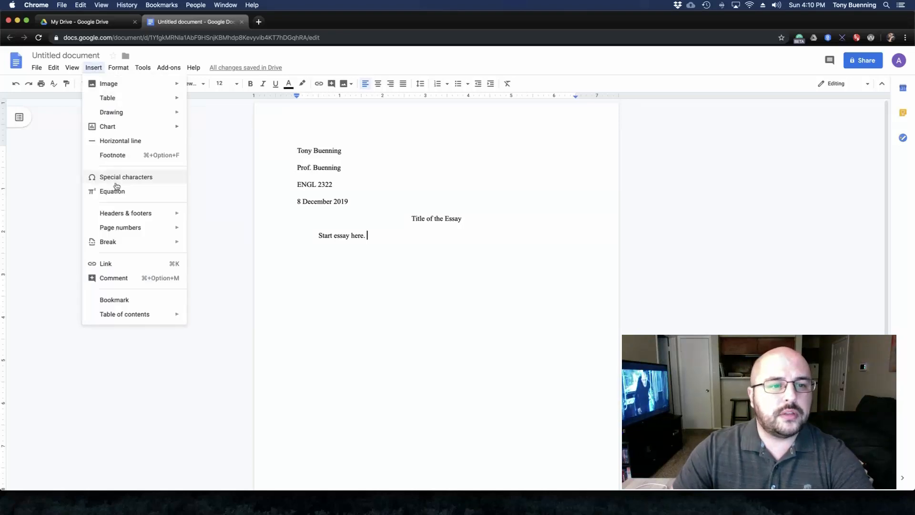
pyautogui.moveTo(123, 230)
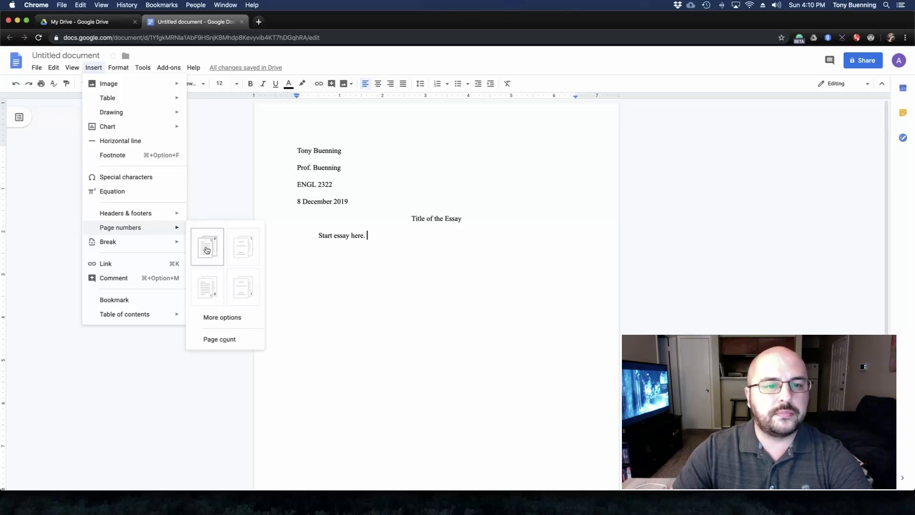
pyautogui.click(206, 249)
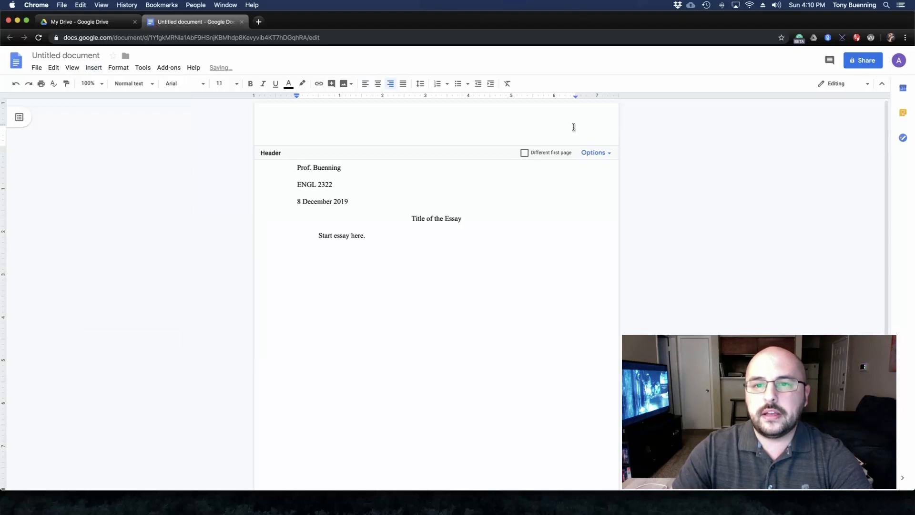
pyautogui.click(573, 128)
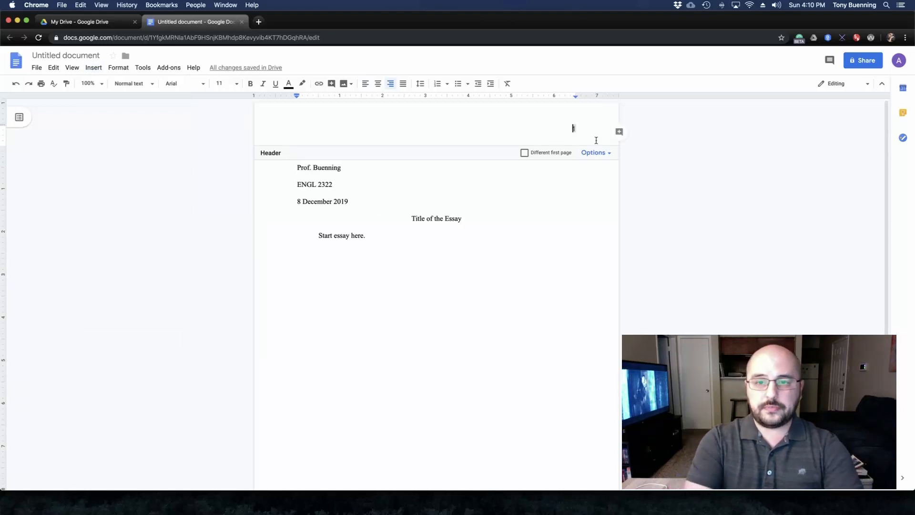
pyautogui.write('Buenning')
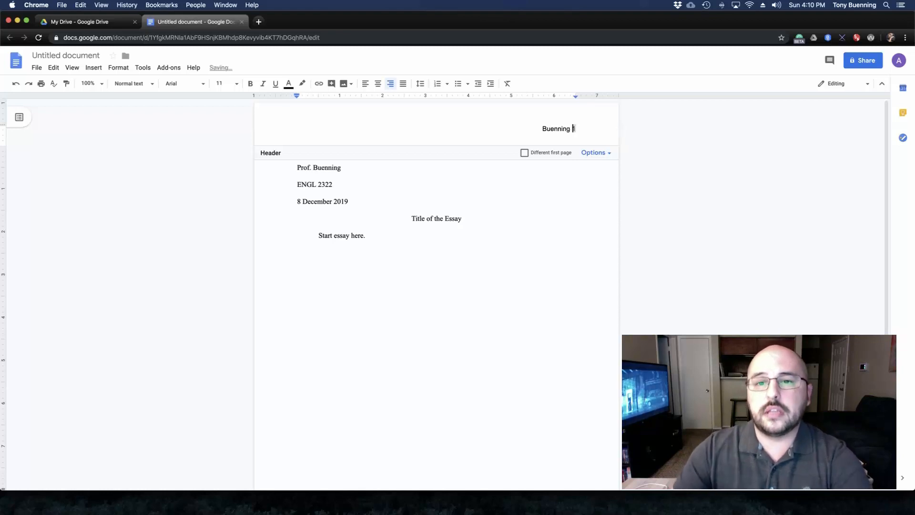
# - Format the header surname and page number as Times New Roman 12
pyautogui.moveTo(576, 129); pyautogui.dragTo(541, 129)
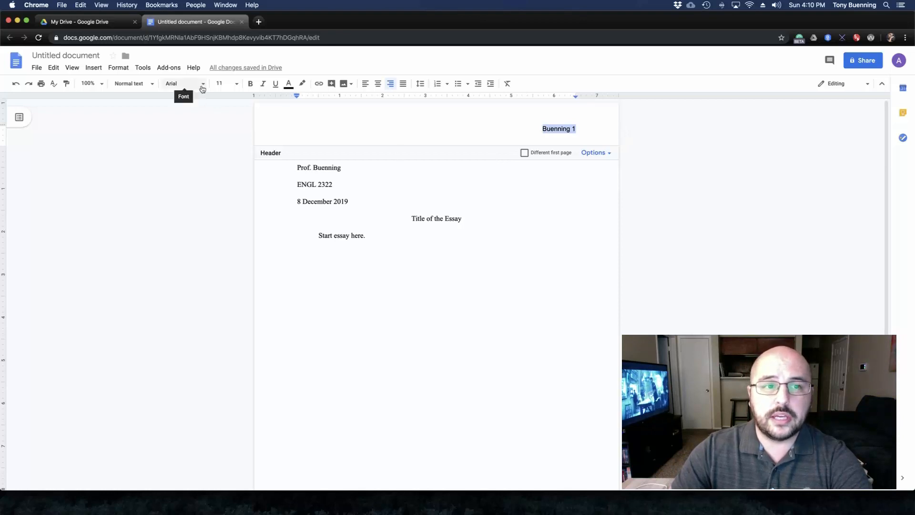
pyautogui.click(203, 86)
pyautogui.click(190, 137)
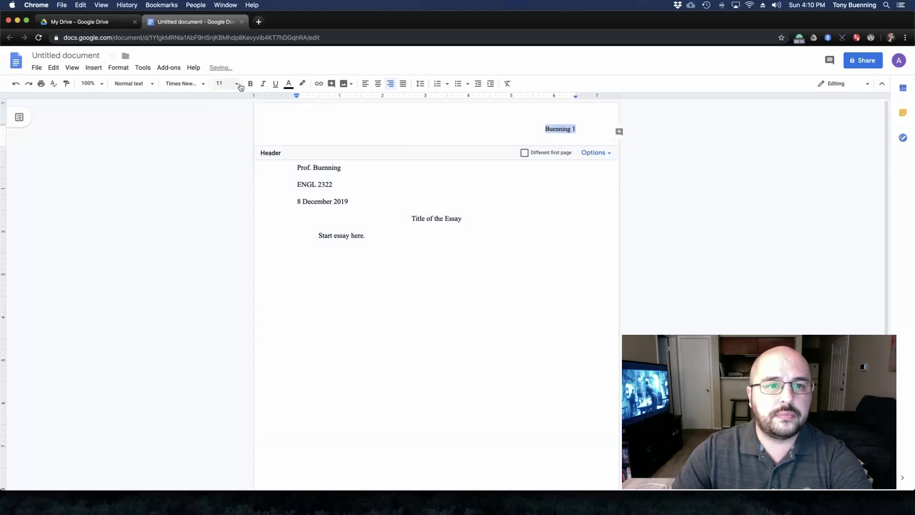
pyautogui.click(236, 84)
pyautogui.click(222, 157)
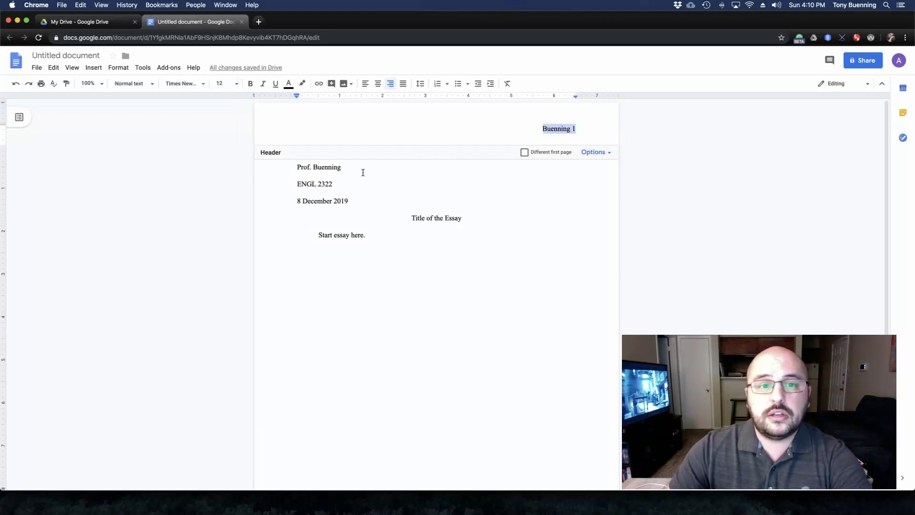
pyautogui.click(362, 171)
pyautogui.click(352, 149)
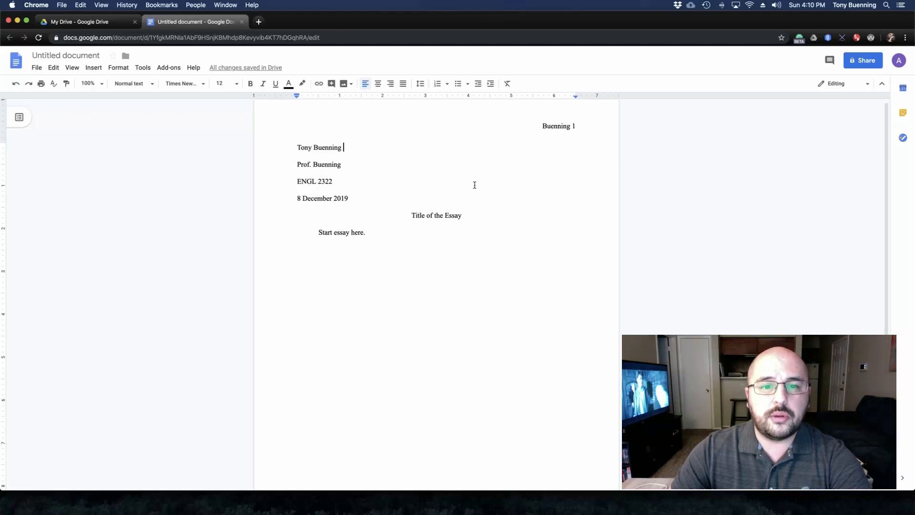
# - Add an empty line after 'Start essay here.' and insert a page break to begin page 2
pyautogui.click(396, 235)
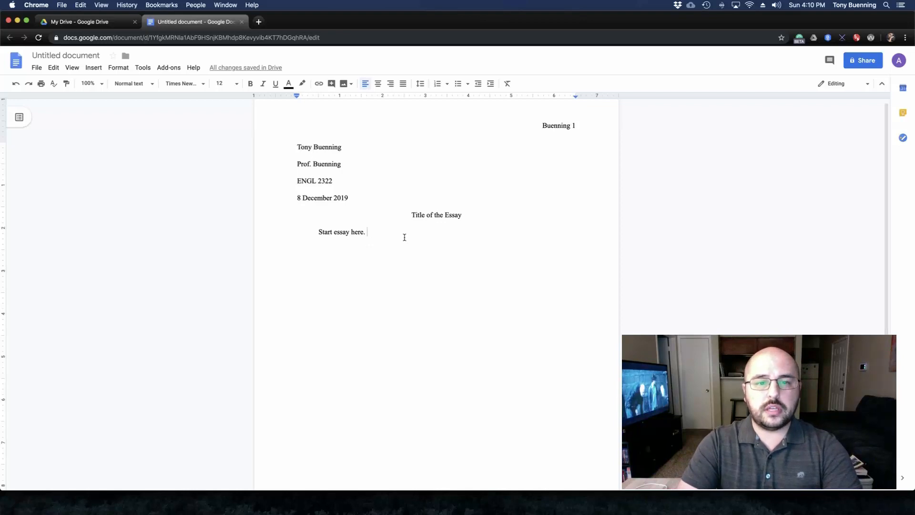
pyautogui.press('Return')
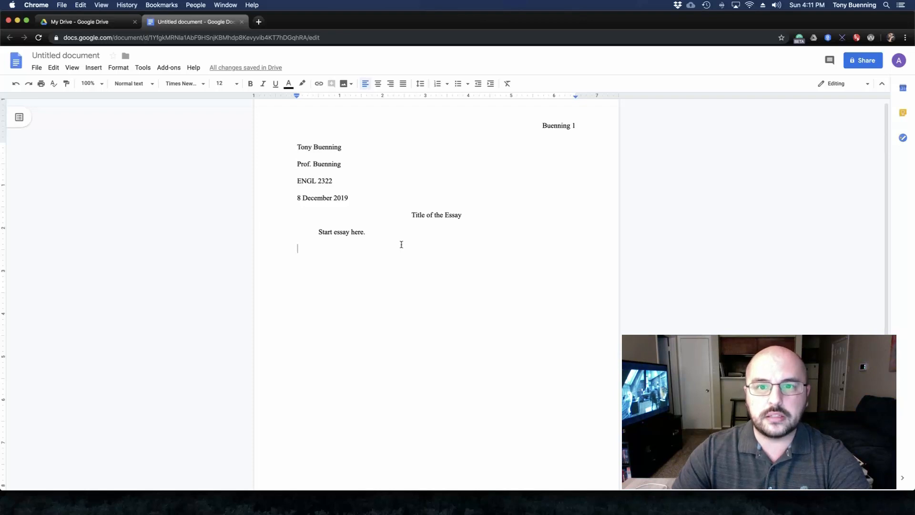
pyautogui.click(91, 69)
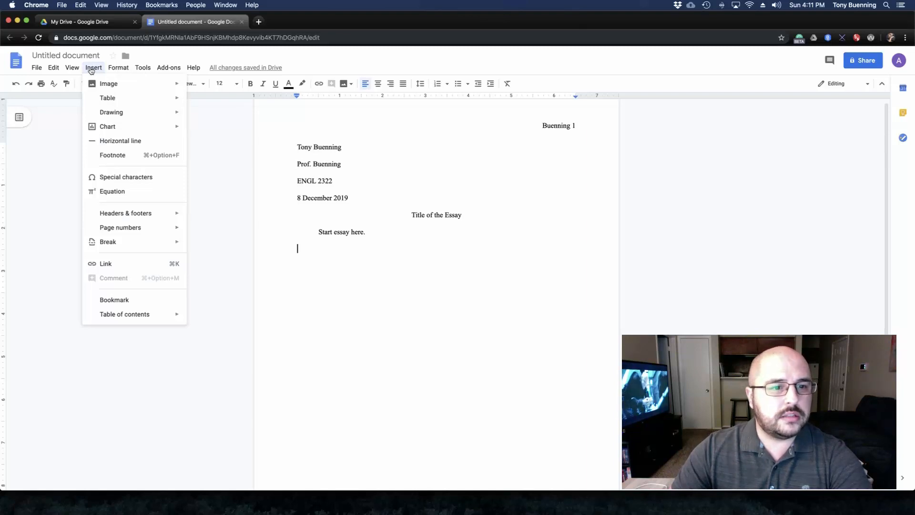
pyautogui.moveTo(67, 70)
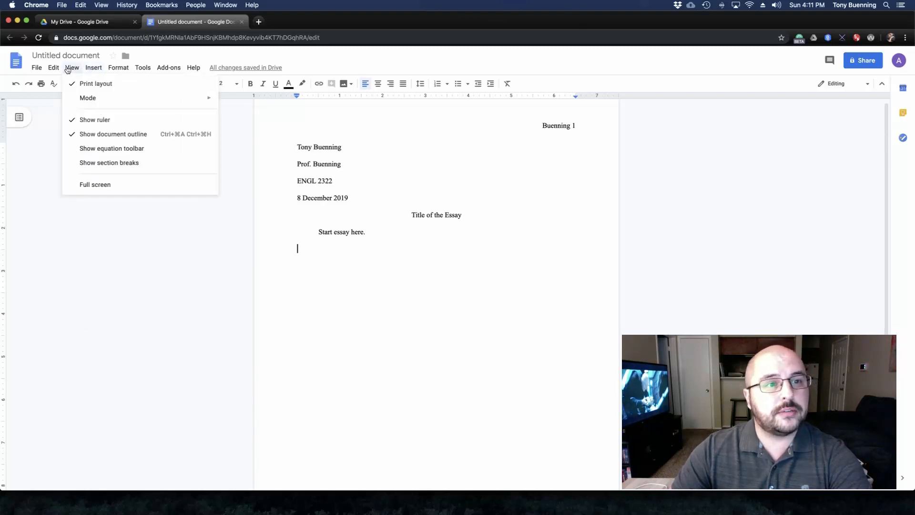
pyautogui.click(315, 59)
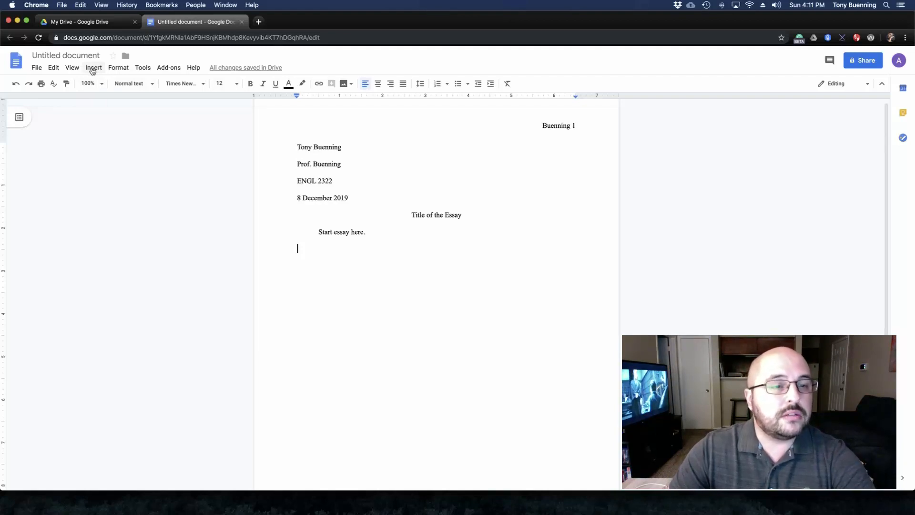
pyautogui.click(92, 70)
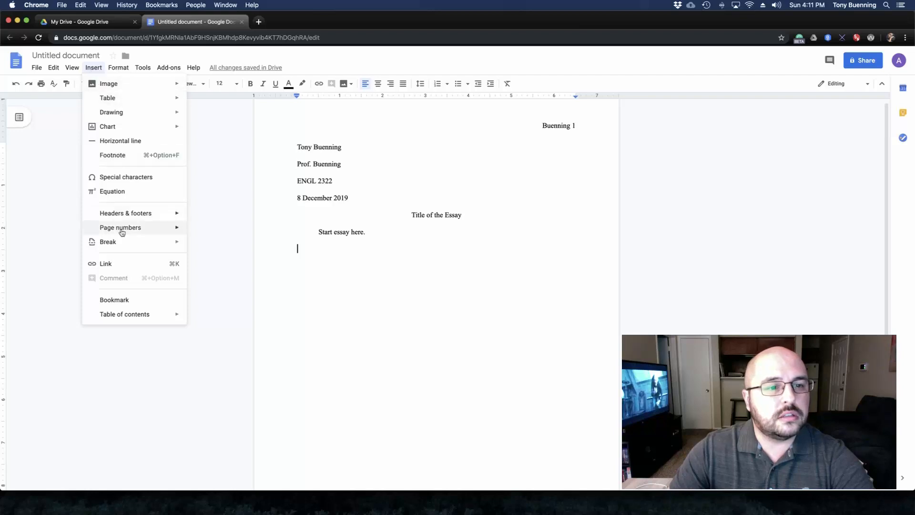
pyautogui.moveTo(123, 245)
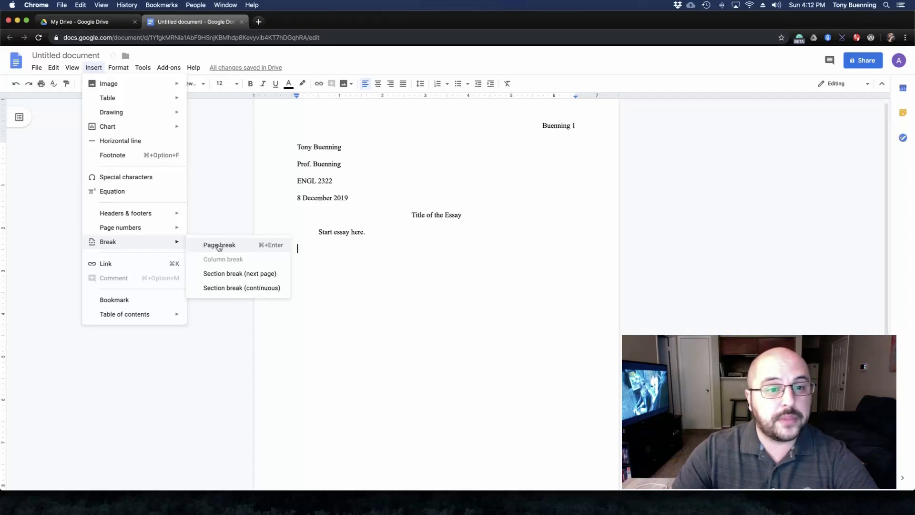
pyautogui.click(233, 247)
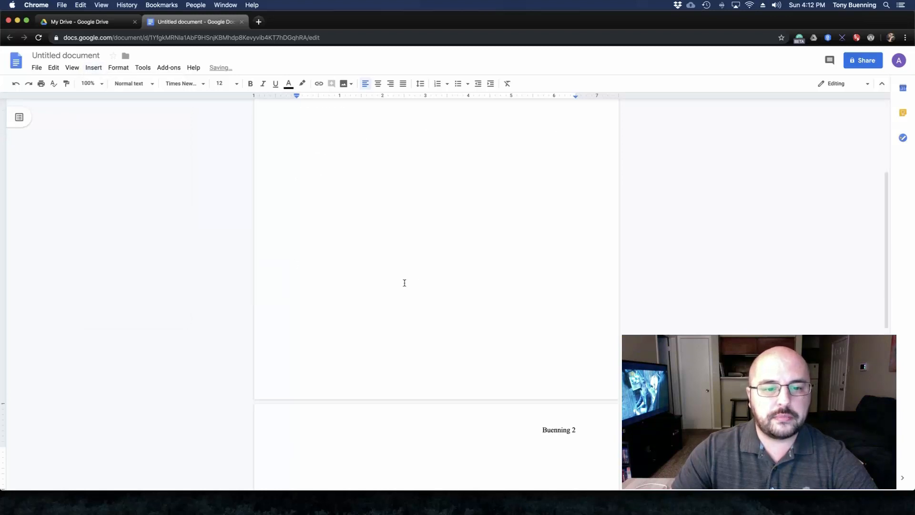
pyautogui.scroll(-3, 427, 282)
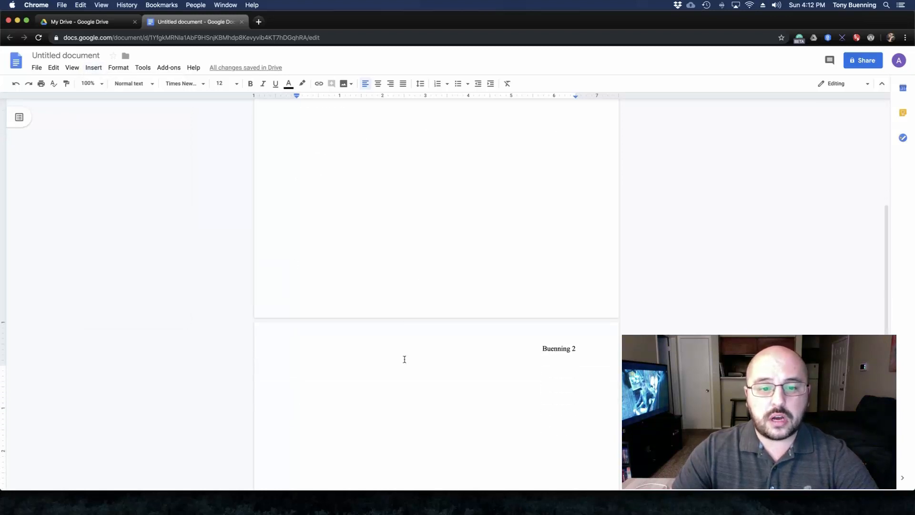
pyautogui.scroll(-5, 398, 371)
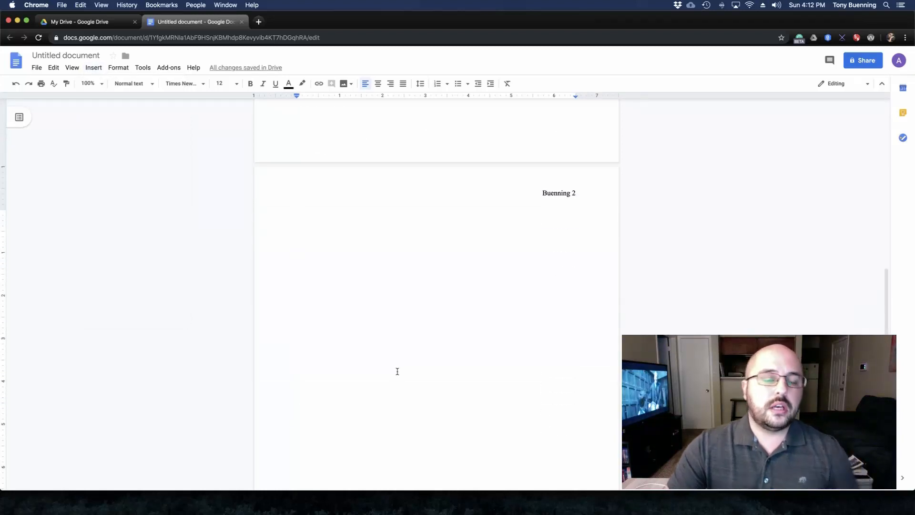
pyautogui.scroll(3, 398, 371)
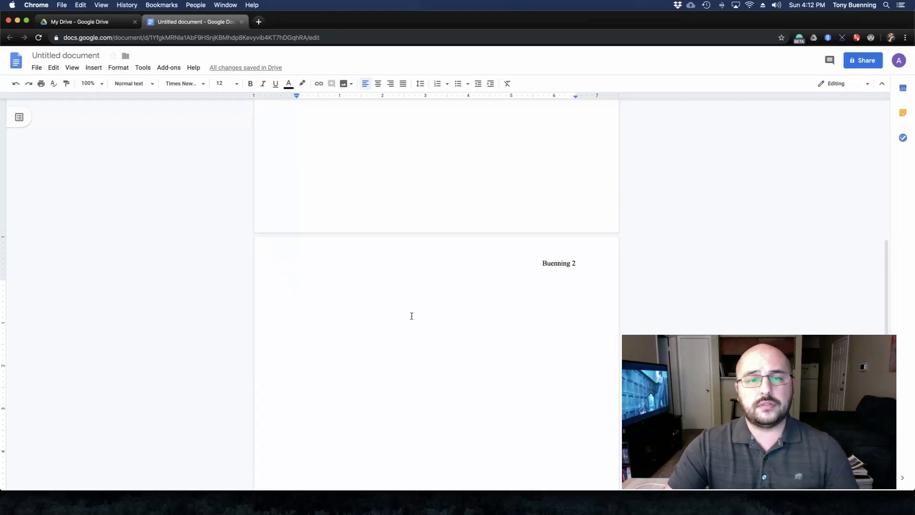
pyautogui.scroll(5, 411, 315)
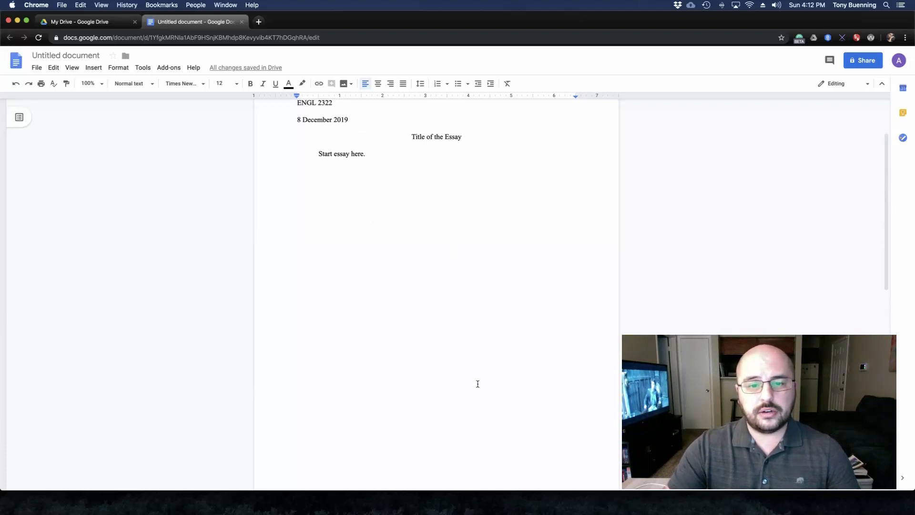
pyautogui.scroll(-5, 476, 380)
pyautogui.scroll(-1, 476, 380)
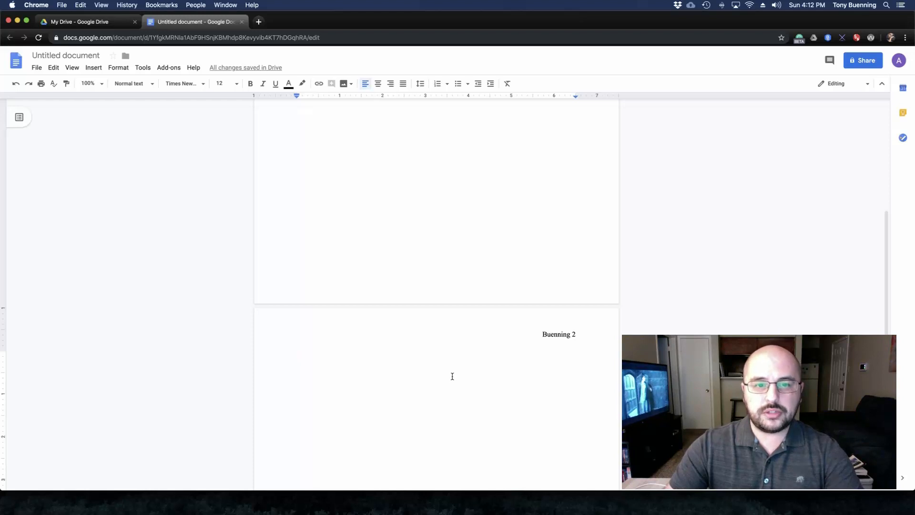
pyautogui.scroll(-1, 439, 229)
# - Add a centred 'Works Cited' heading with a left-aligned line beneath it
pyautogui.click(377, 84)
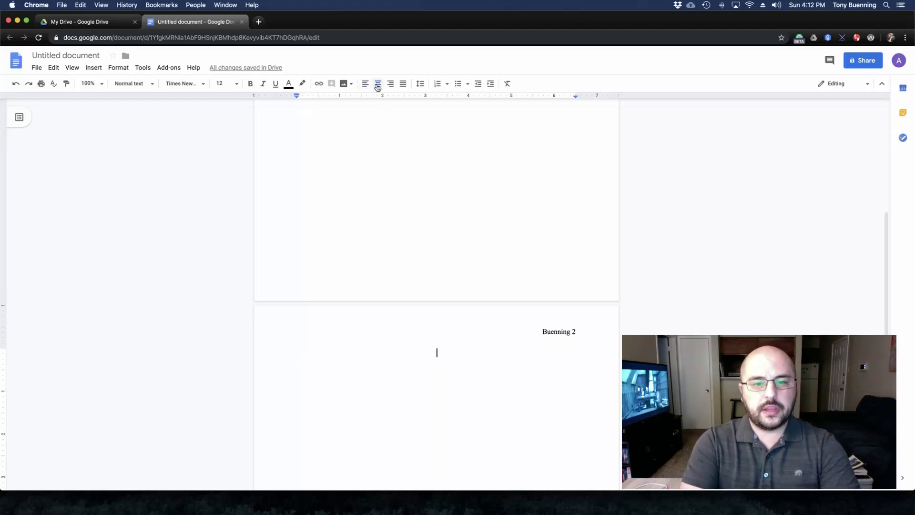
pyautogui.write('Works Cited')
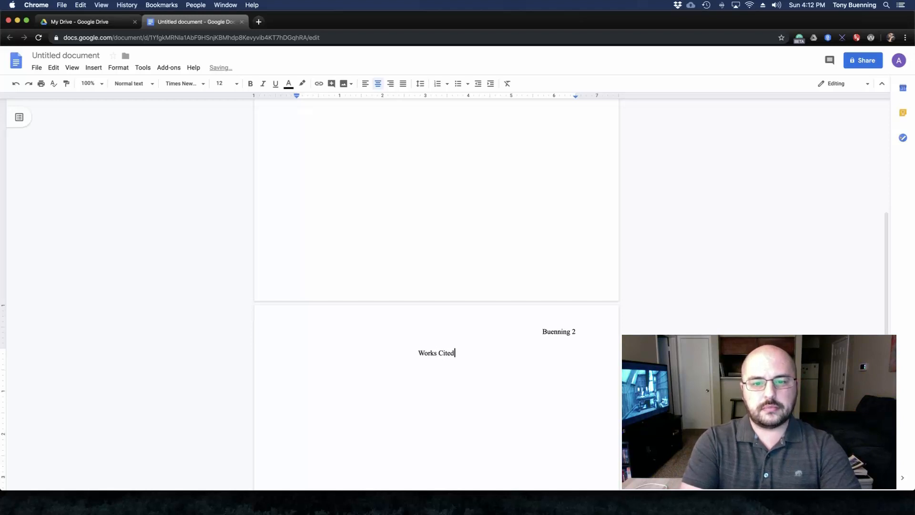
pyautogui.press('Return')
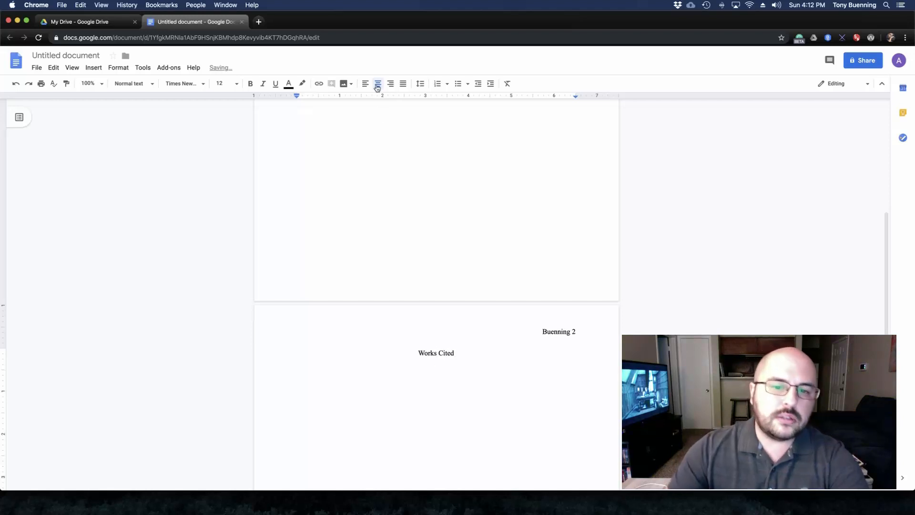
pyautogui.scroll(-3, 599, 249)
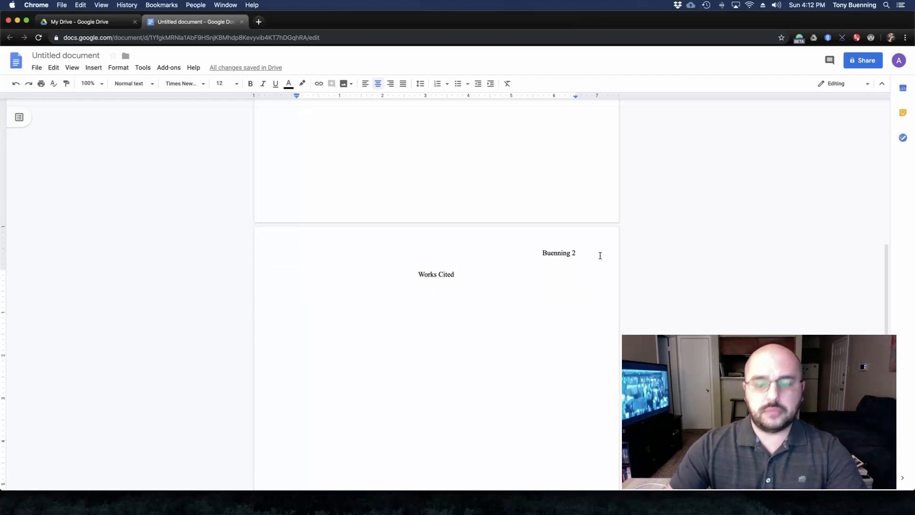
pyautogui.press('super+shift+l')
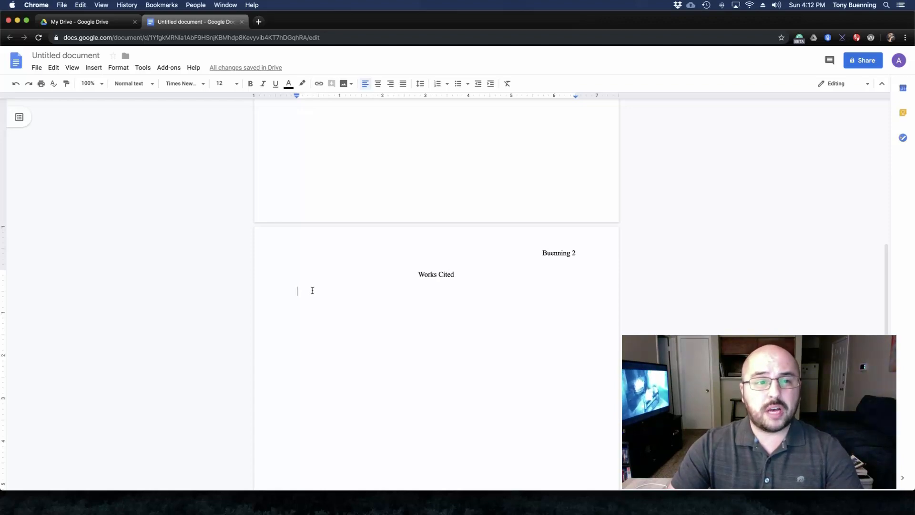
# - Copy the bibliography citation from EasyBib and return to the document
pyautogui.hotkey('ctrl', 'Up')
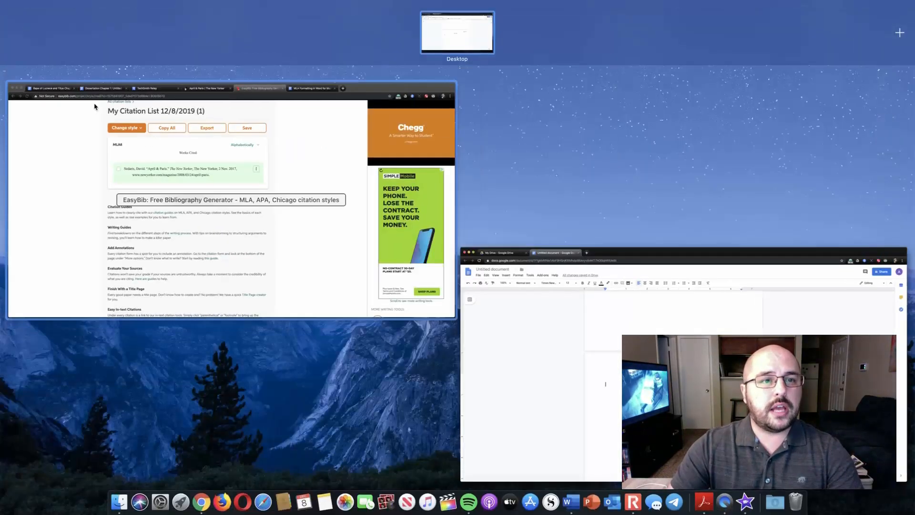
pyautogui.click(184, 157)
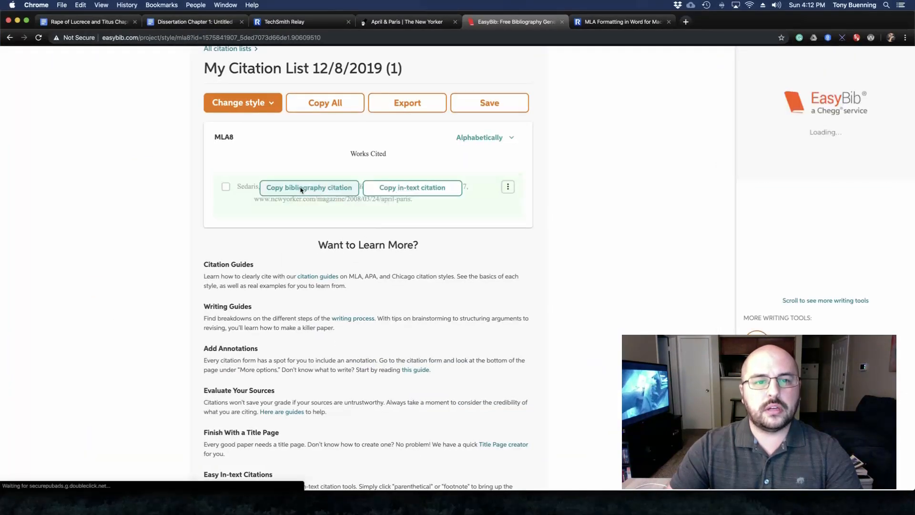
pyautogui.click(302, 186)
pyautogui.moveTo(1, 2)
pyautogui.click(249, 202)
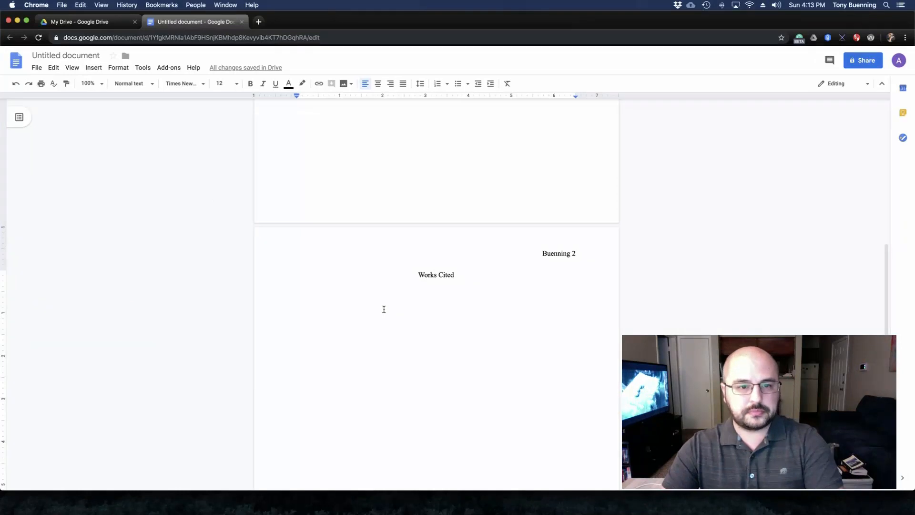
# - Paste the New Yorker 'April & Paris' citation, remove its left indent, and select it
pyautogui.press('super+v')
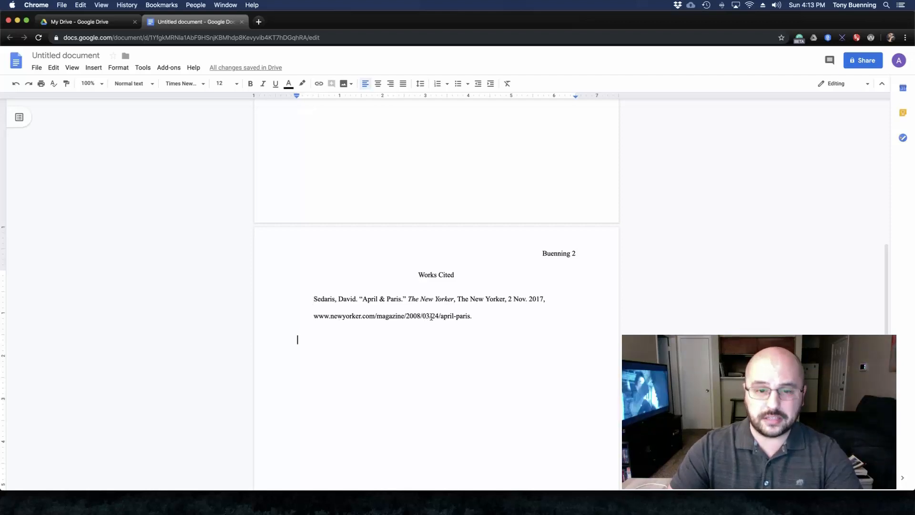
pyautogui.click(312, 299)
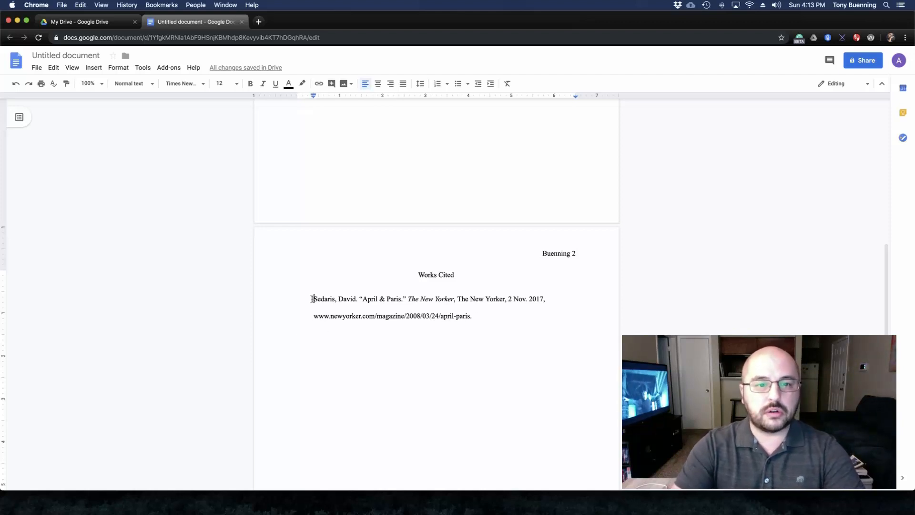
pyautogui.press('BackSpace')
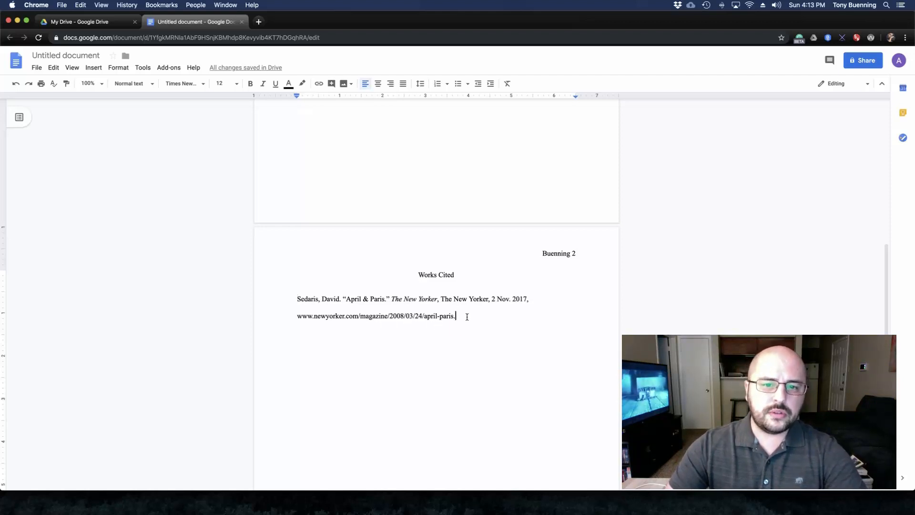
pyautogui.moveTo(463, 316); pyautogui.dragTo(299, 301)
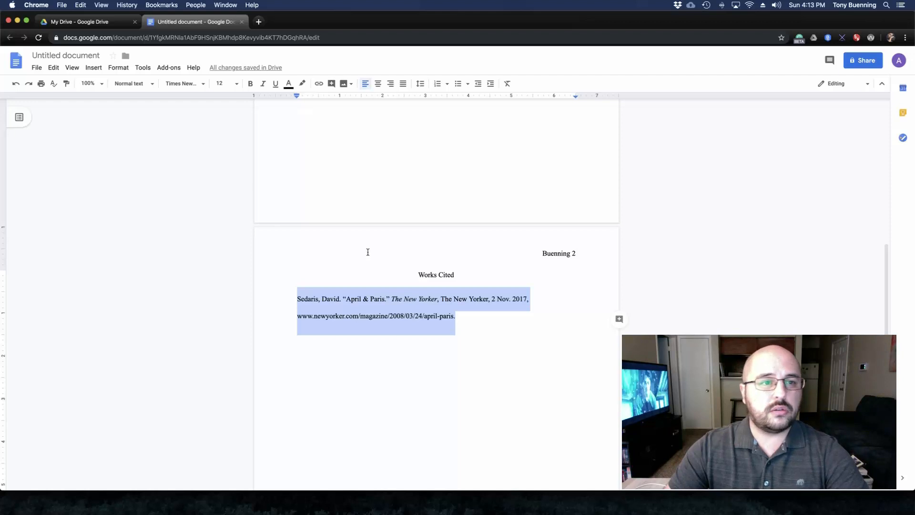
# - Give the selected citation a 0.5 hanging indent through Indentation options
pyautogui.scroll(-1, 368, 251)
pyautogui.scroll(-2, 199, 129)
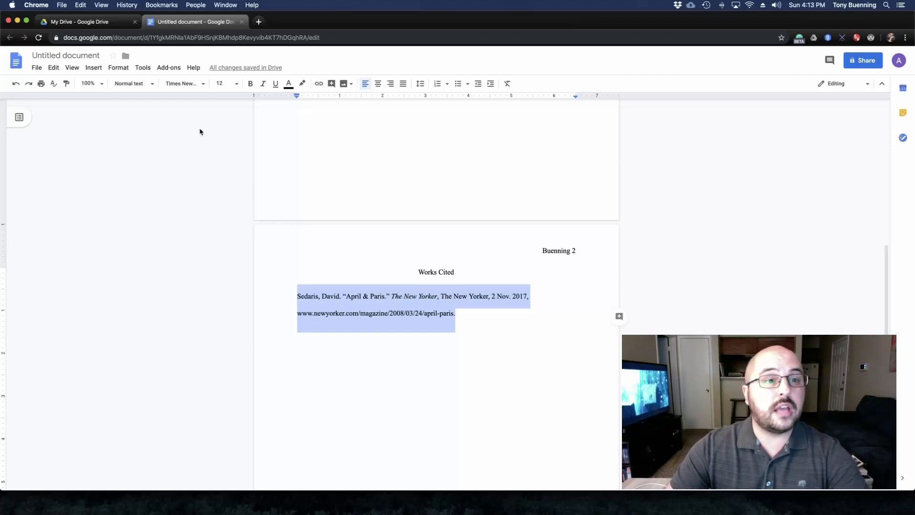
pyautogui.click(117, 68)
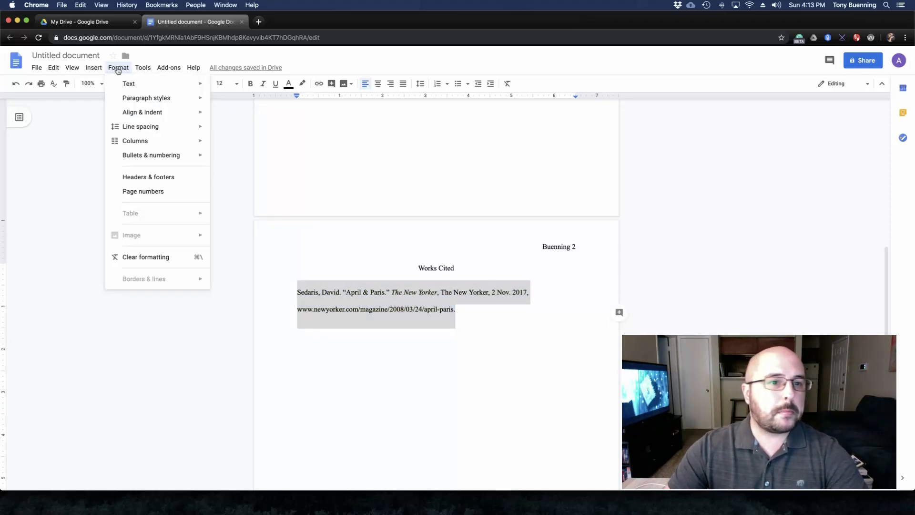
pyautogui.moveTo(150, 115)
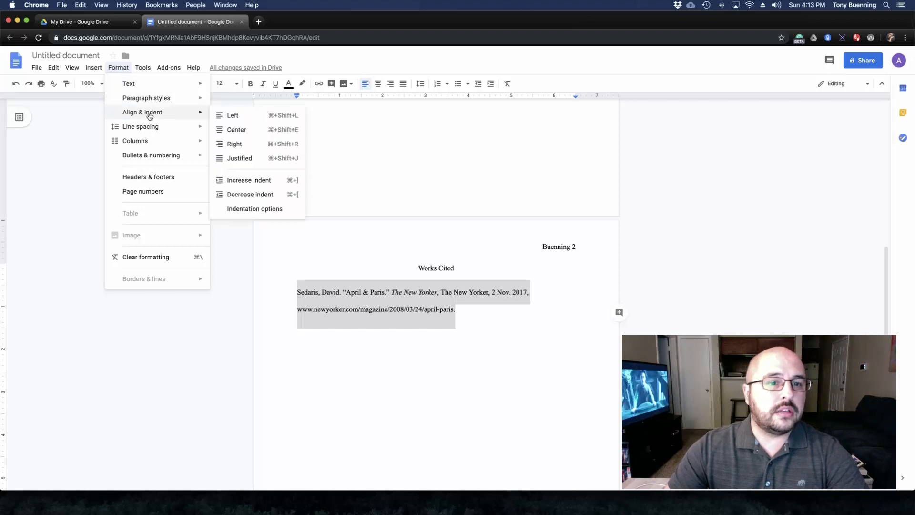
pyautogui.click(264, 209)
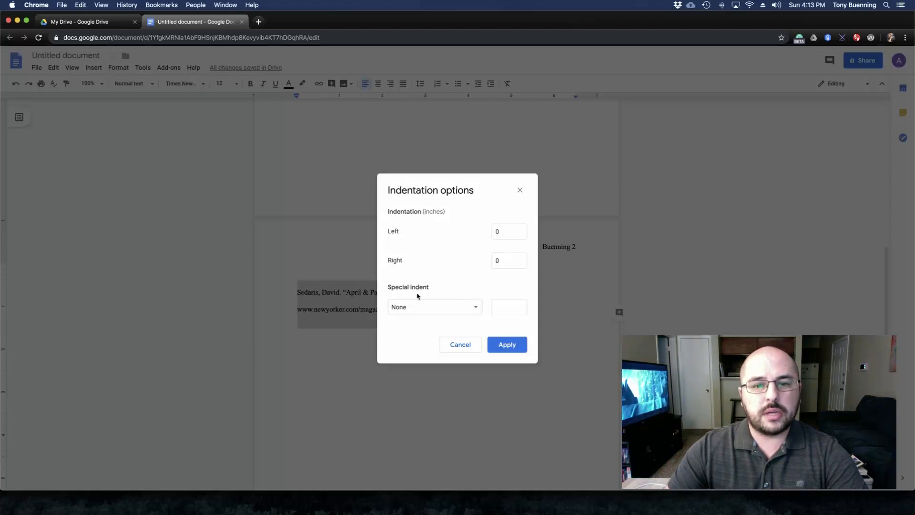
pyautogui.click(424, 310)
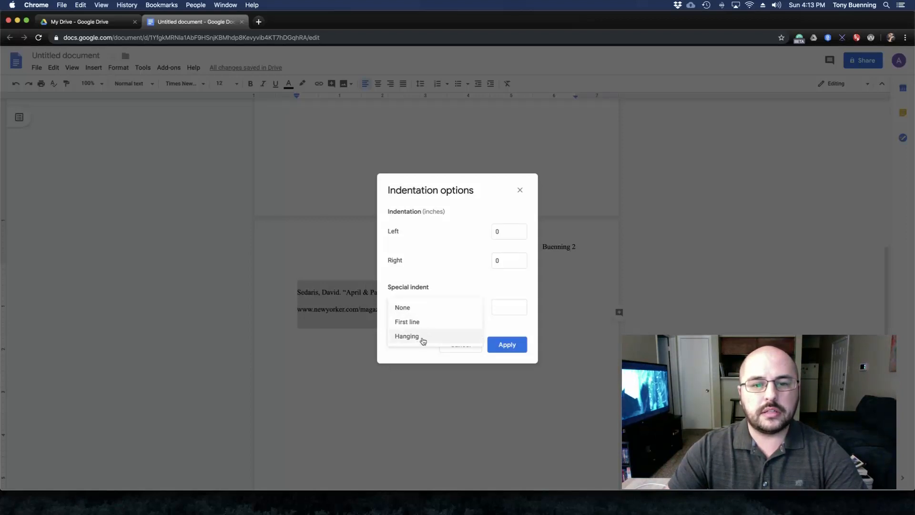
pyautogui.click(420, 336)
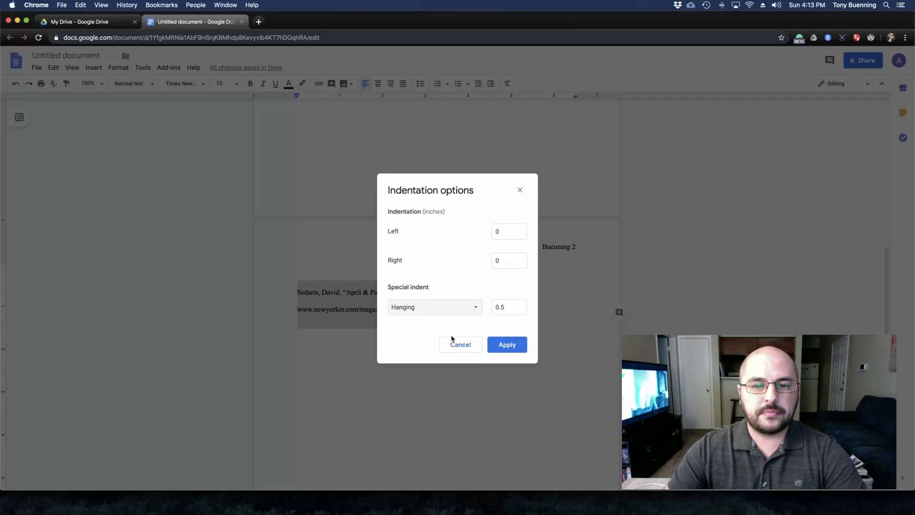
pyautogui.click(507, 345)
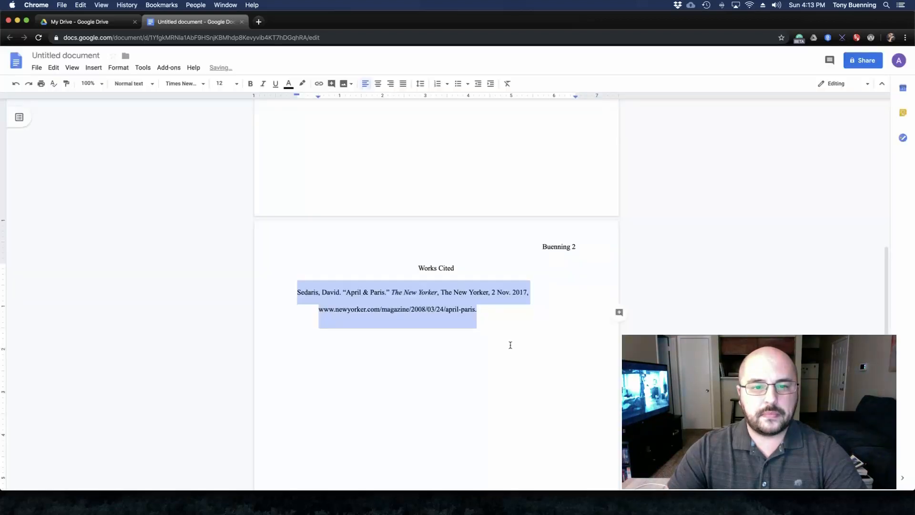
pyautogui.click(497, 319)
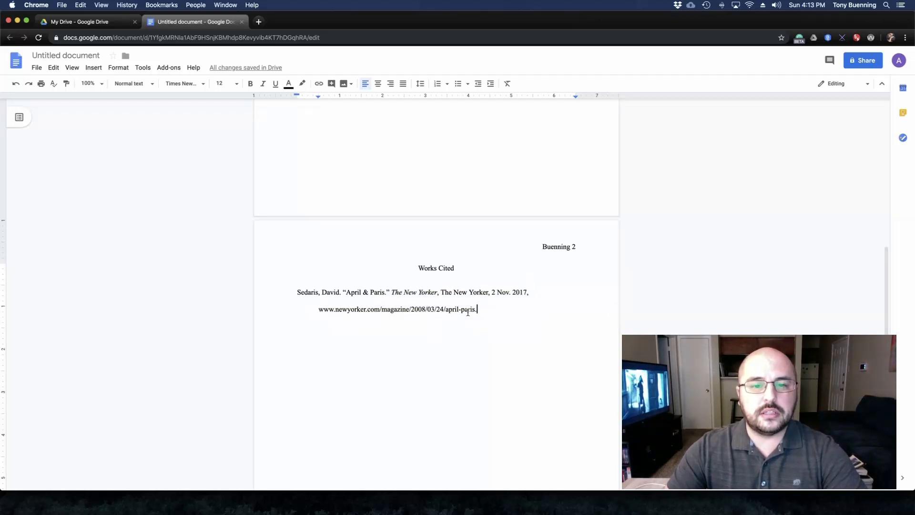
pyautogui.scroll(-4, 479, 316)
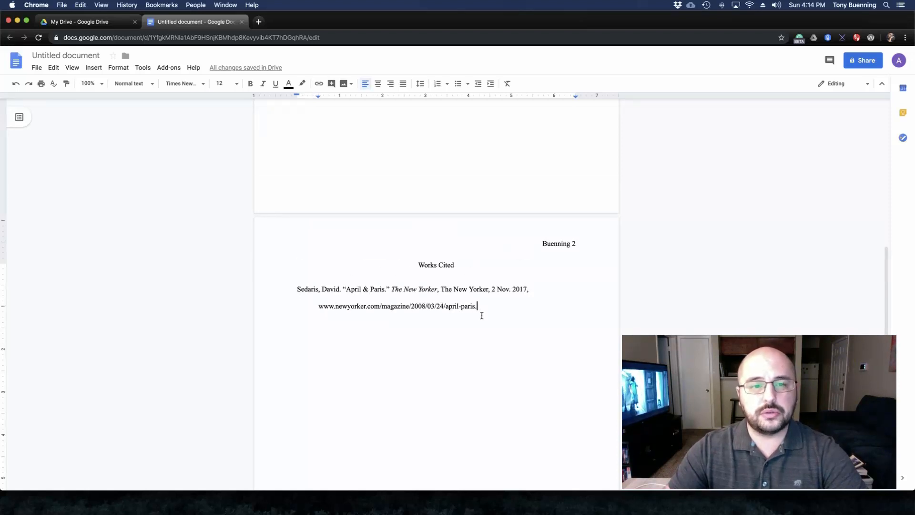
pyautogui.scroll(15, 481, 315)
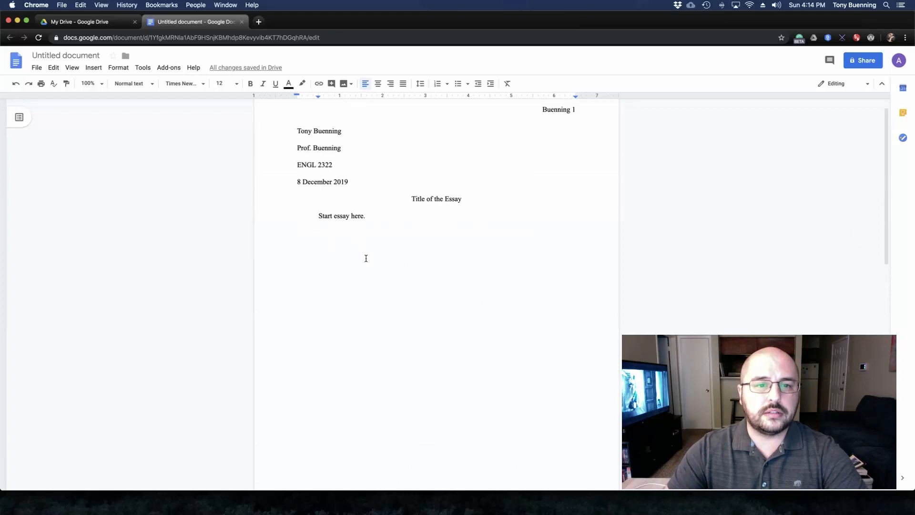
# - Give the Works Cited heading and citation double line spacing with 0 before and 0 after
pyautogui.scroll(-10, 366, 258)
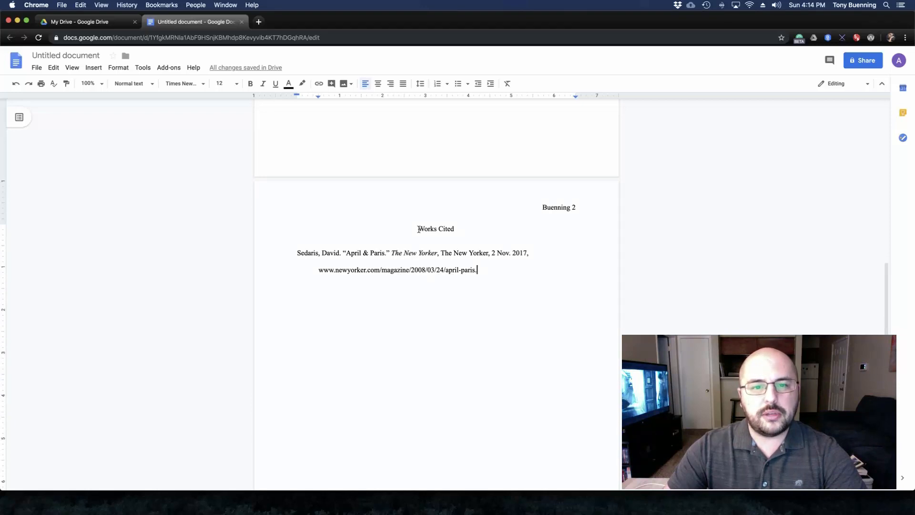
pyautogui.moveTo(421, 233); pyautogui.dragTo(425, 252)
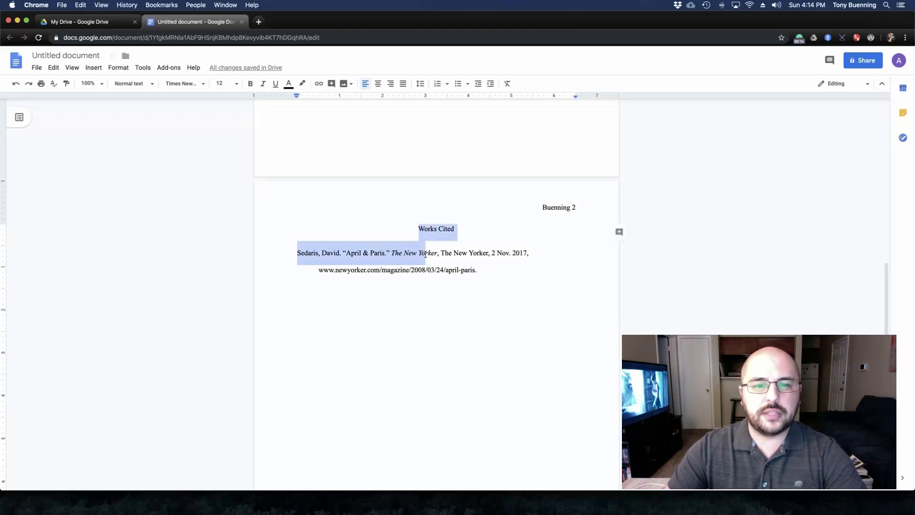
pyautogui.click(425, 254)
pyautogui.moveTo(488, 272); pyautogui.dragTo(417, 229)
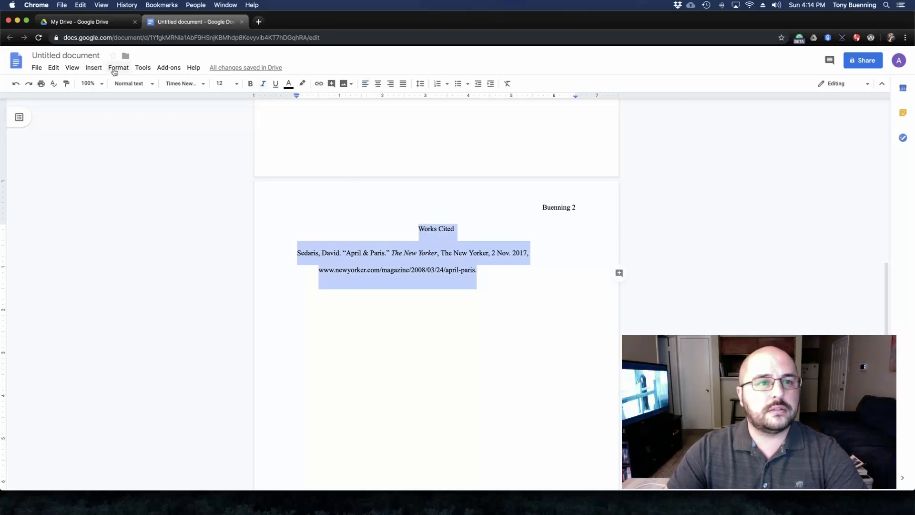
pyautogui.click(420, 83)
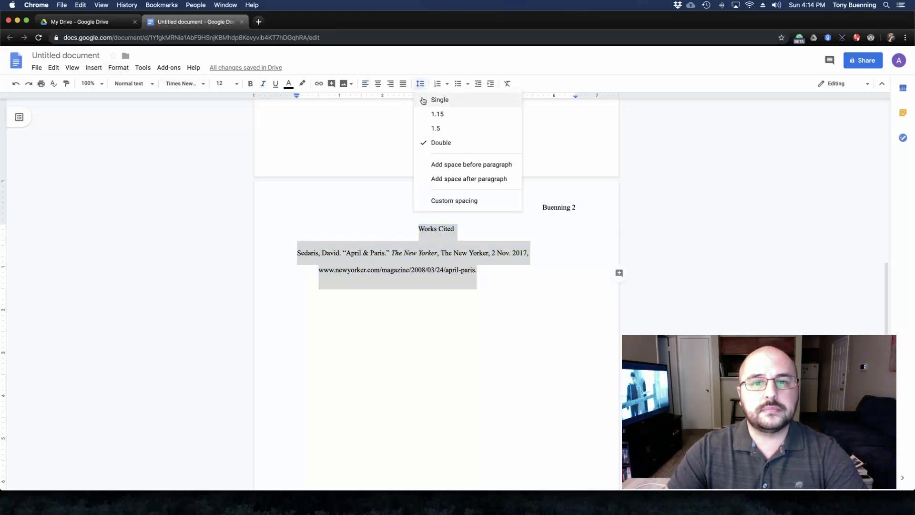
pyautogui.click(437, 201)
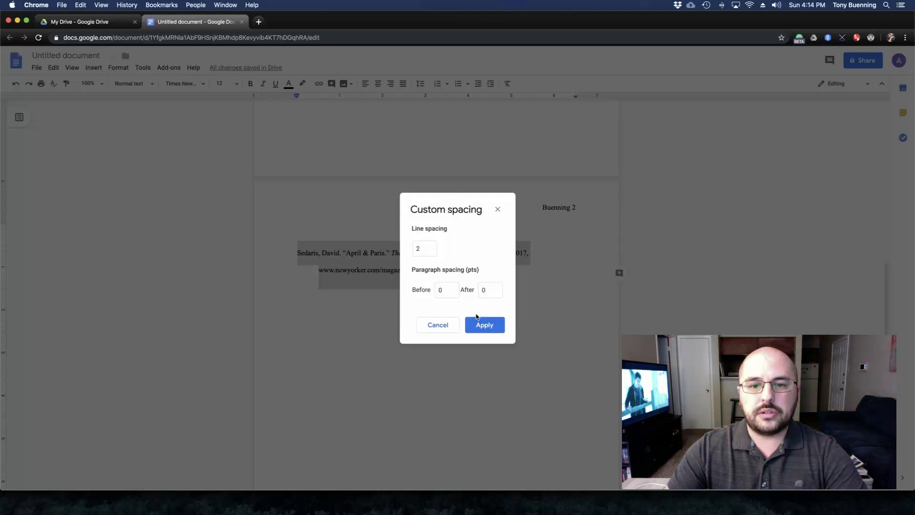
pyautogui.click(485, 325)
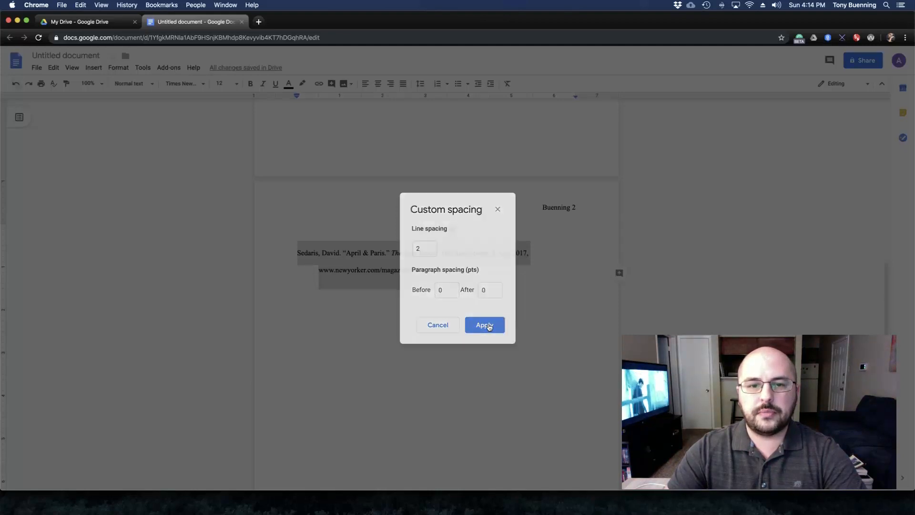
# - Review the respaced Works Cited block on page 2 and deselect the text
pyautogui.scroll(-1, 484, 271)
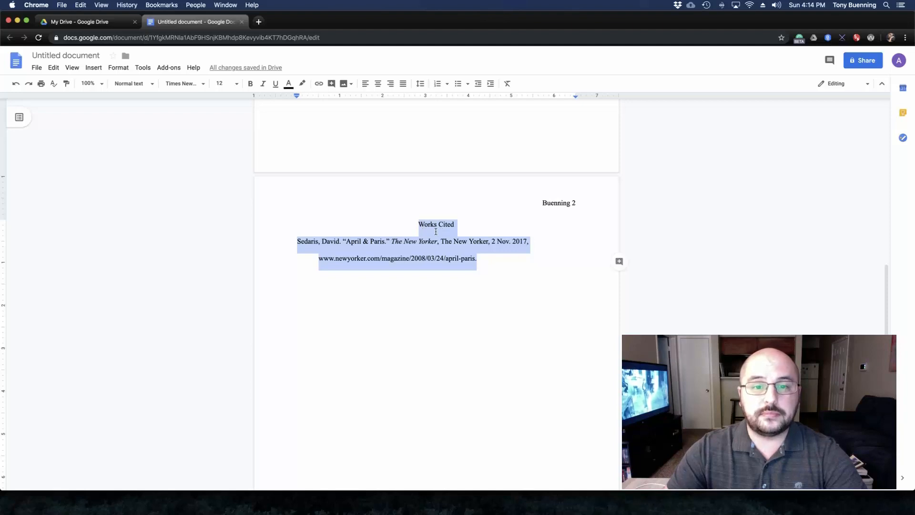
pyautogui.scroll(-1, 460, 252)
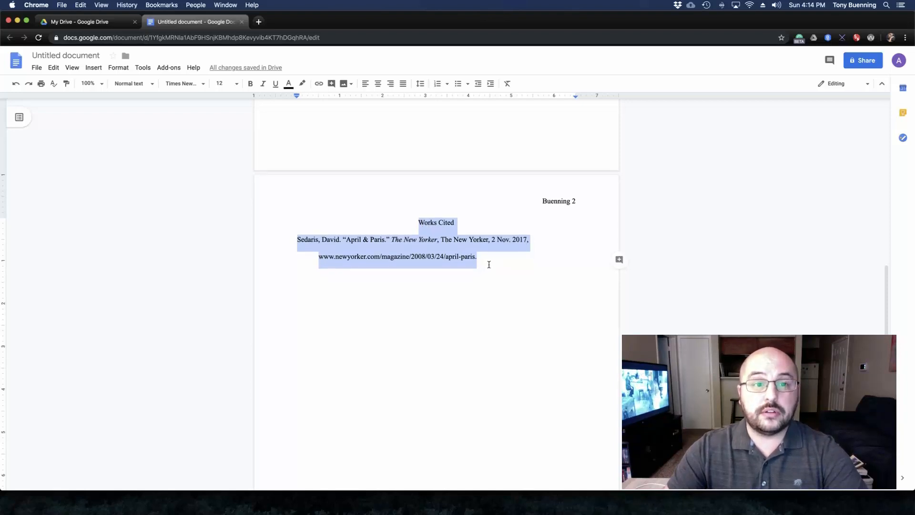
pyautogui.scroll(1, 488, 265)
pyautogui.click(494, 261)
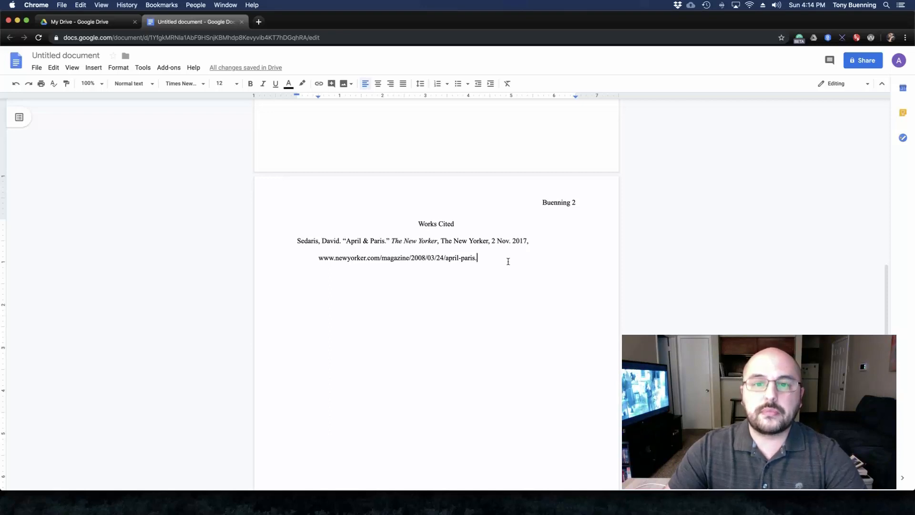
pyautogui.scroll(2, 510, 261)
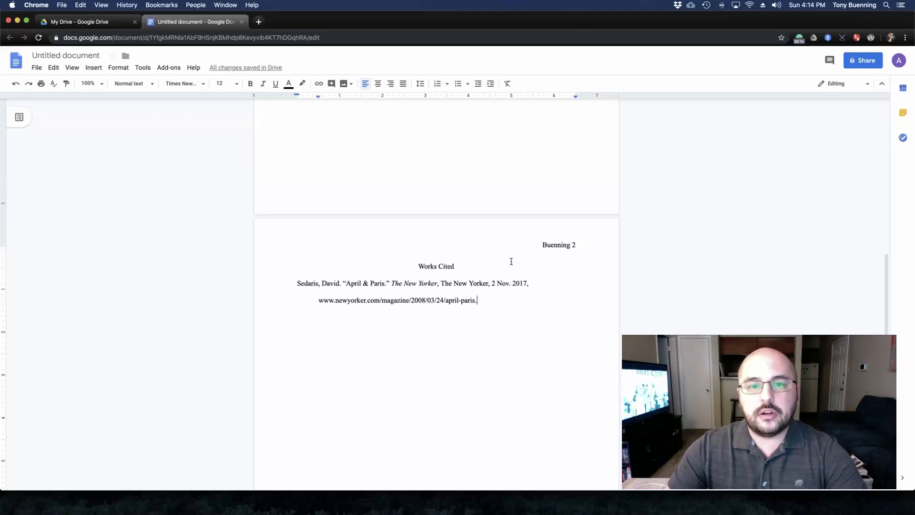
pyautogui.scroll(10, 511, 261)
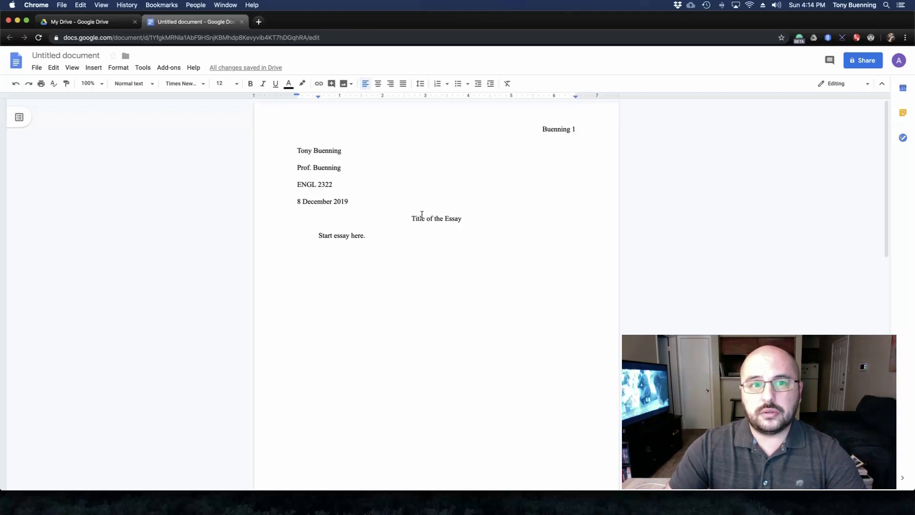
pyautogui.click(36, 68)
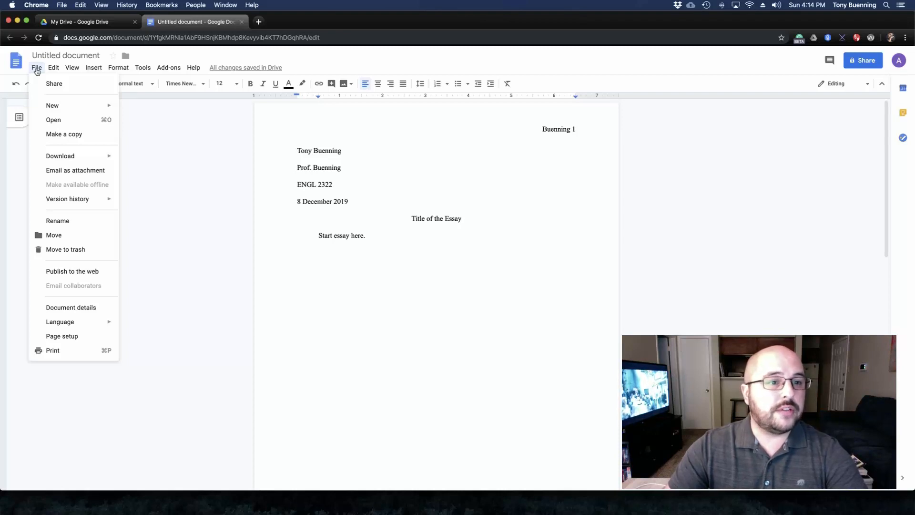
pyautogui.moveTo(65, 158)
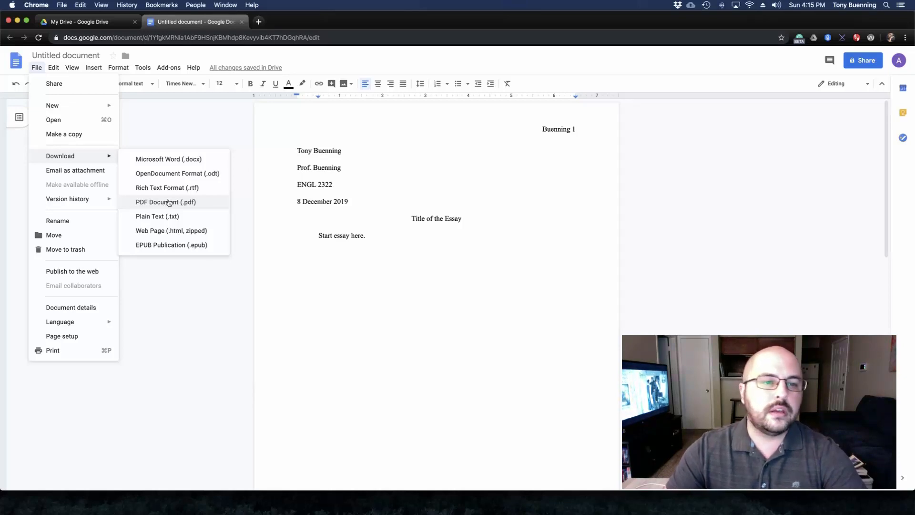
pyautogui.click(410, 239)
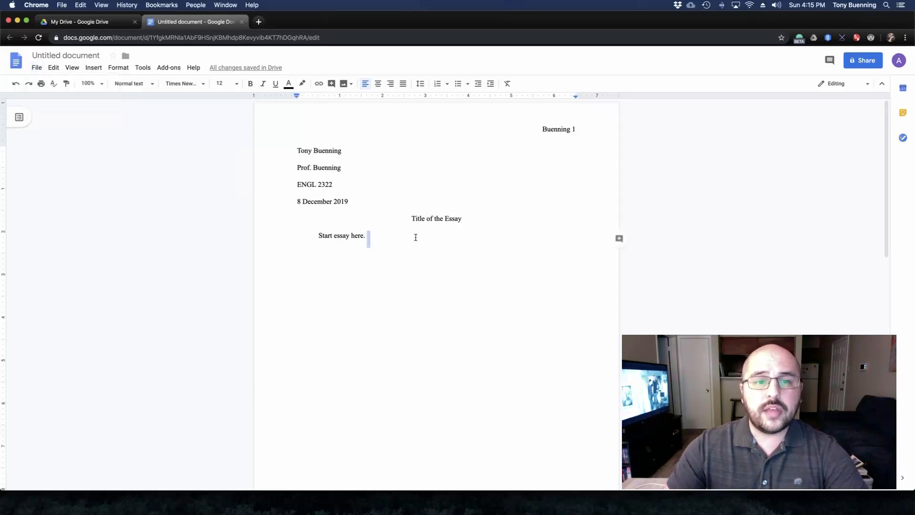
# - Replace the 'Untitled document' title with the name 'MLA Template'
pyautogui.click(397, 236)
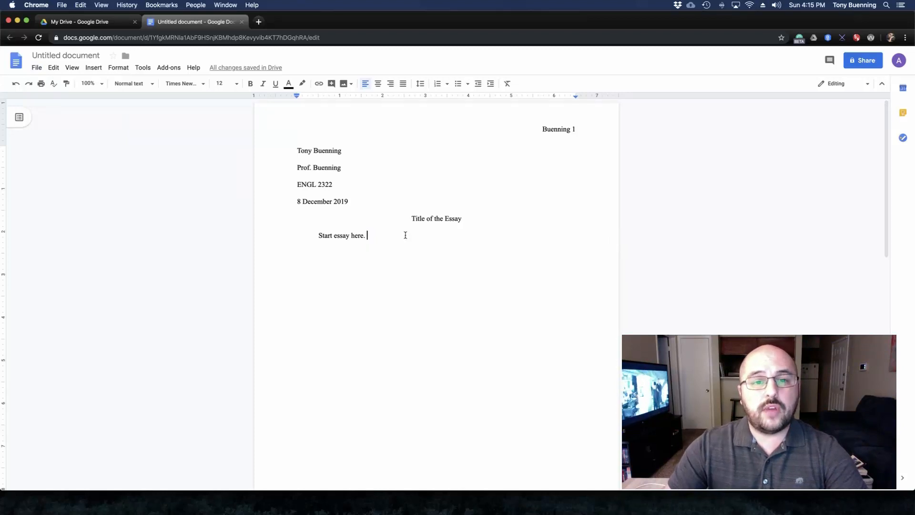
pyautogui.click(63, 57)
pyautogui.press('Right')
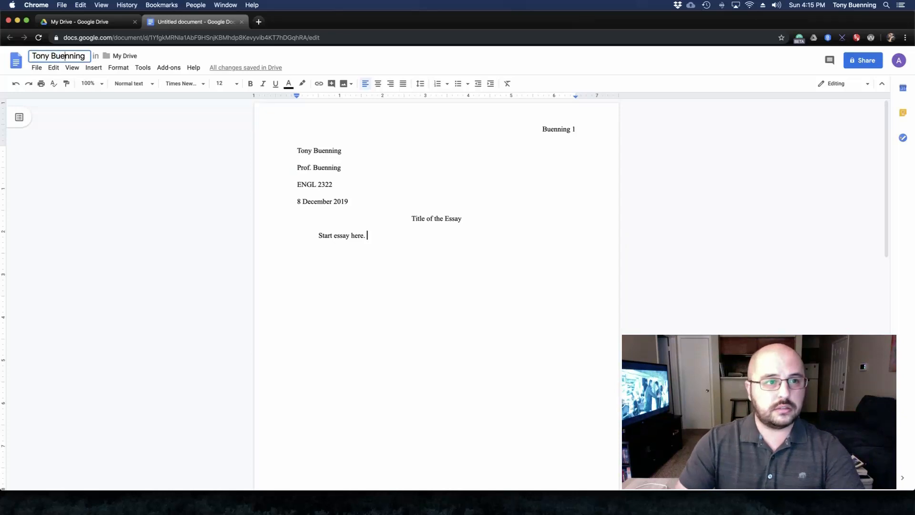
pyautogui.press('BackSpace')
pyautogui.press('BackSpace')
pyautogui.press('BackSpace')
pyautogui.press('BackSpace')
pyautogui.press('BackSpace')
pyautogui.press('BackSpace')
pyautogui.press('BackSpace')
pyautogui.press('BackSpace')
pyautogui.press('BackSpace')
pyautogui.press('BackSpace')
pyautogui.press('BackSpace')
pyautogui.press('BackSpace')
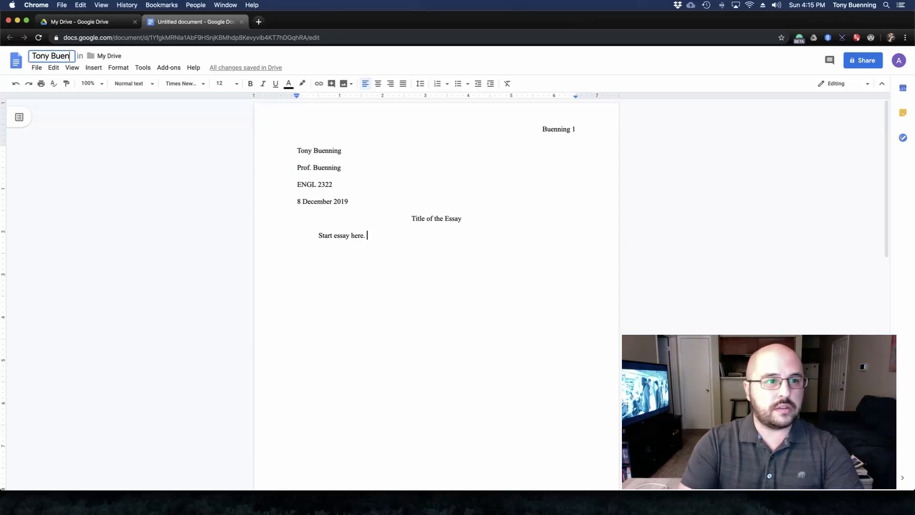
pyautogui.press('BackSpace')
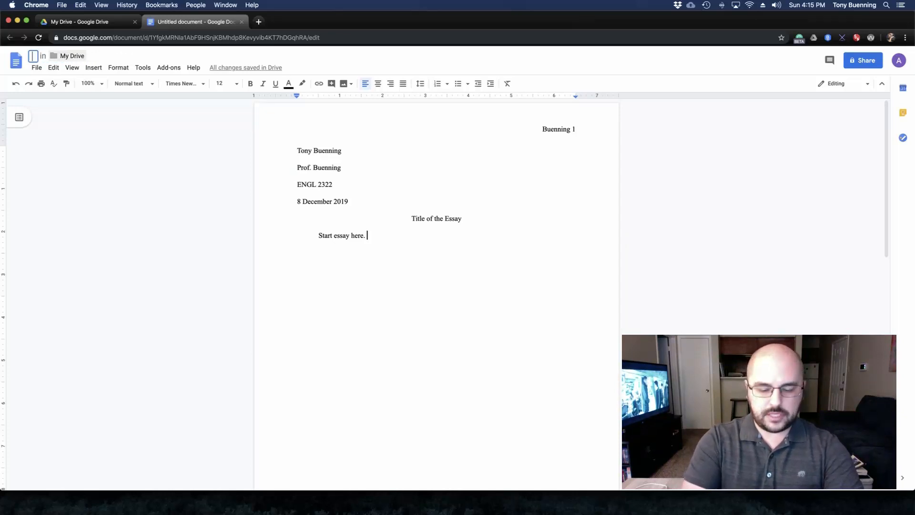
pyautogui.write('MLA Template')
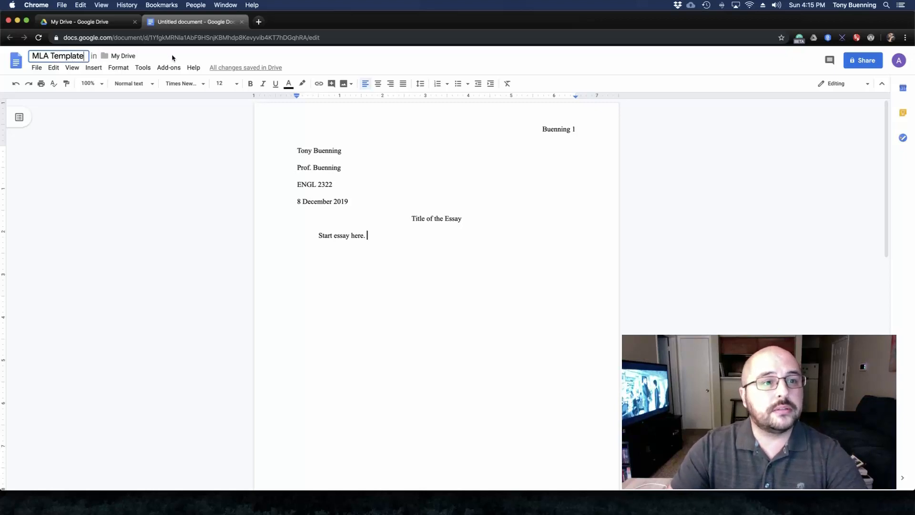
pyautogui.press('Return')
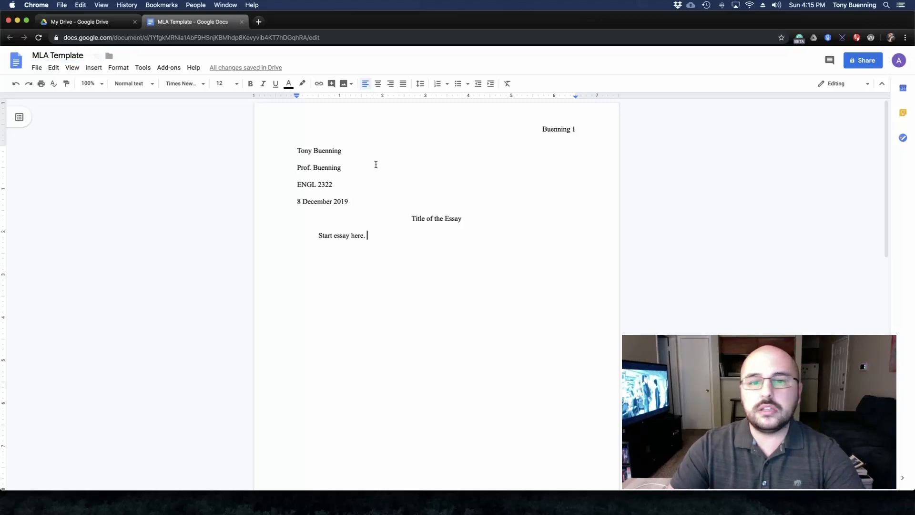